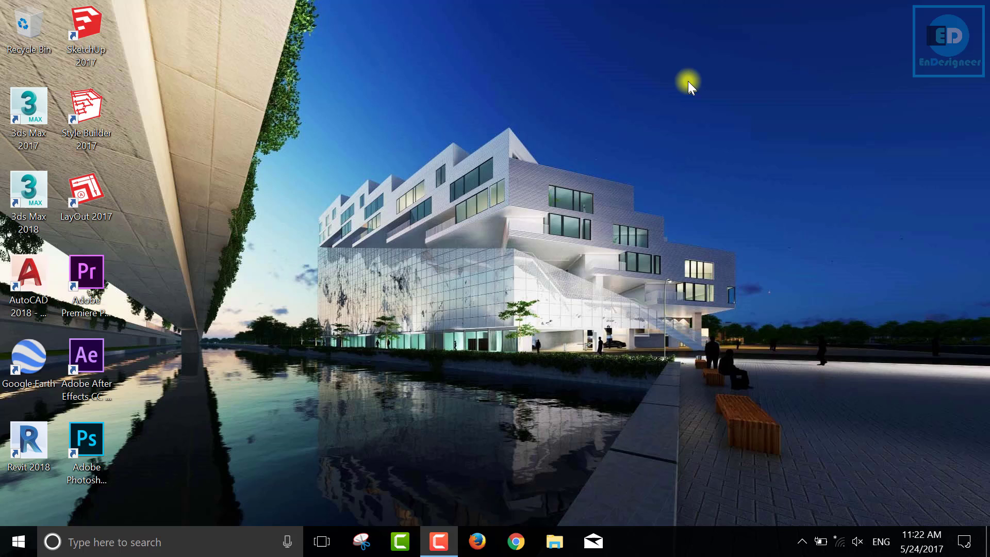
Step: Launch 3ds Max 2017 from its desktop shortcut and wait for an empty Untitled scene
right_click(688, 81)
click(724, 150)
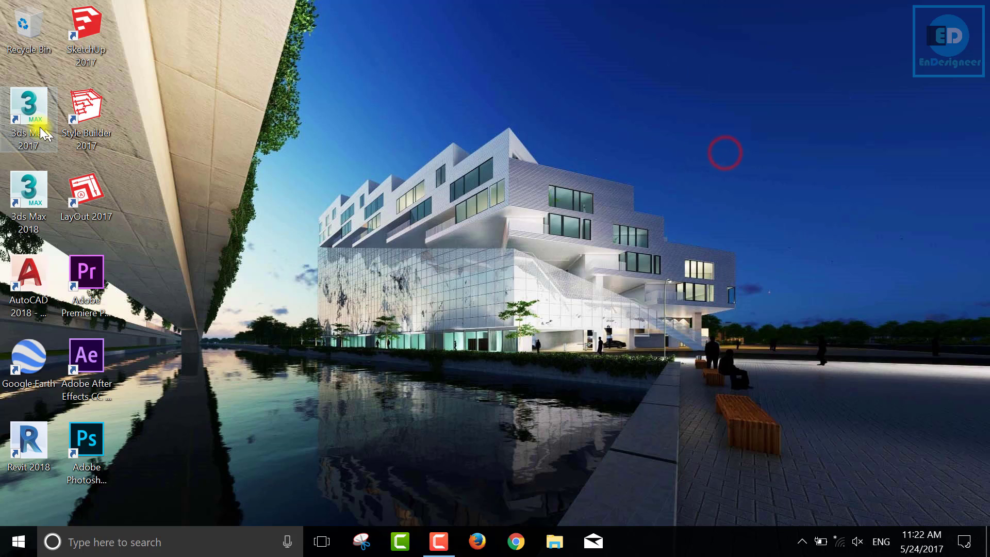
click(31, 112)
double_click(31, 111)
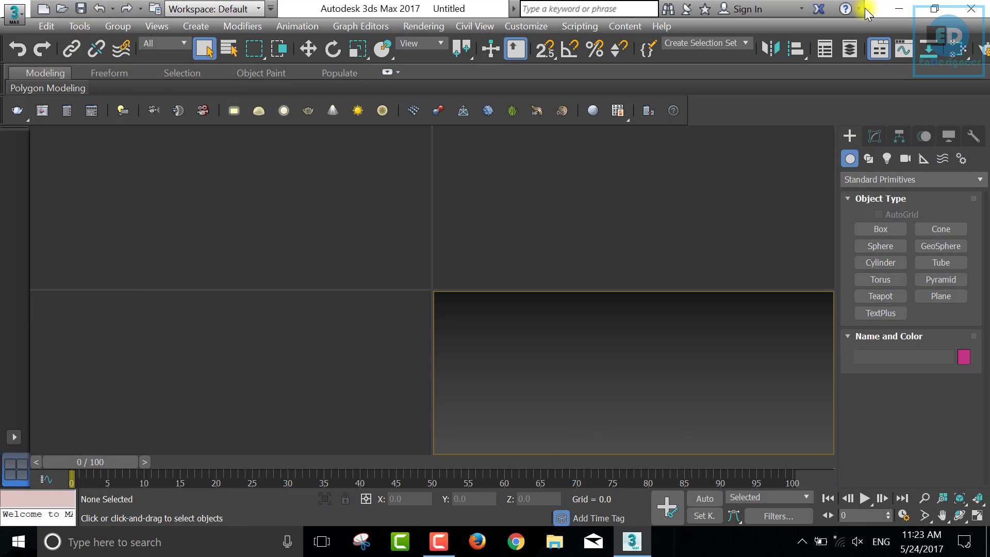
key(XF86AudioMute)
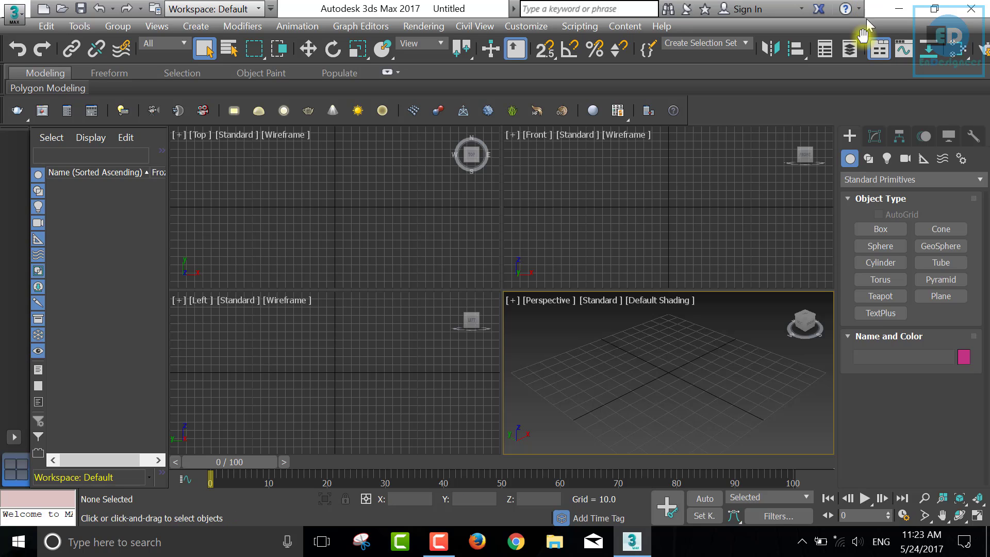
click(660, 366)
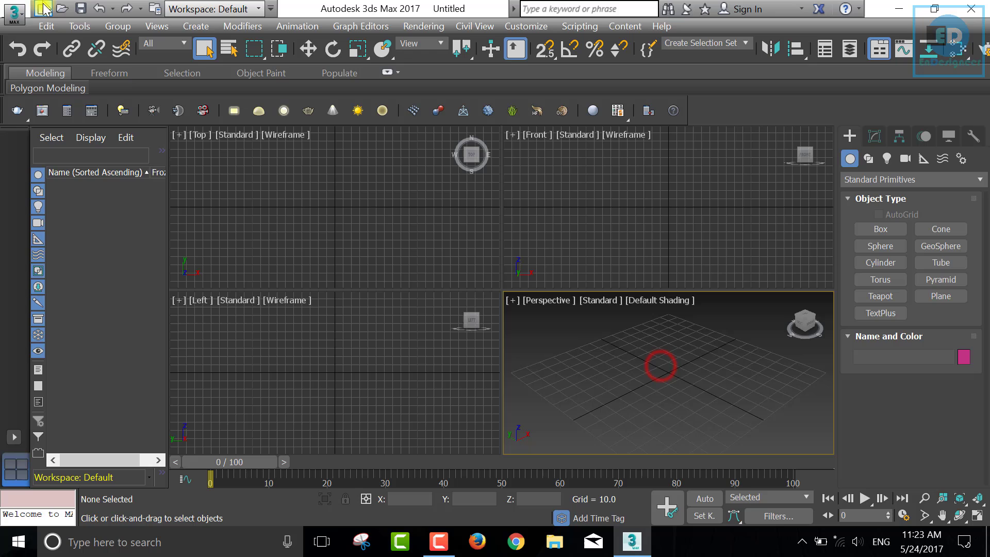
Step: Open LivingRoom 010.max from D:\Design\3d Models\LivingRoom 010
click(17, 11)
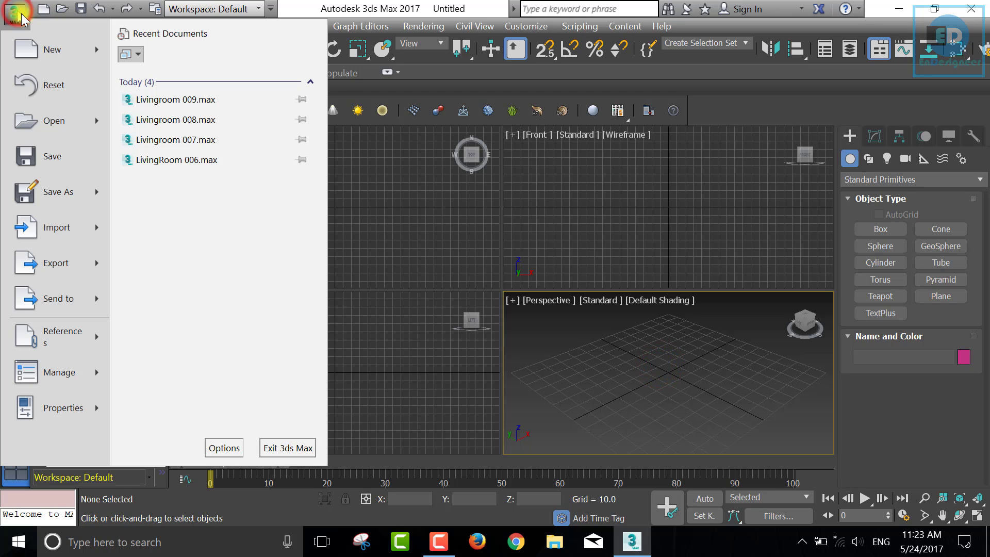
click(47, 133)
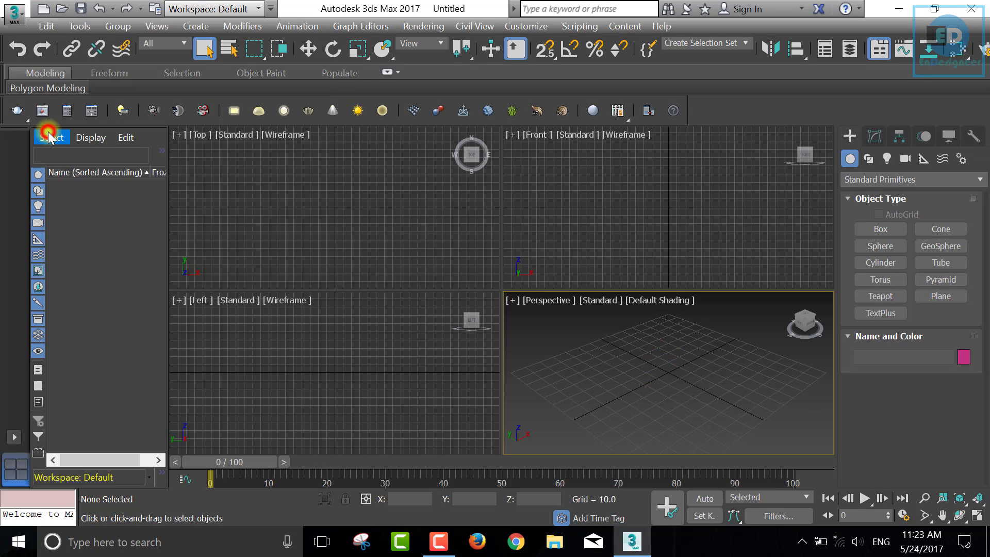
click(49, 149)
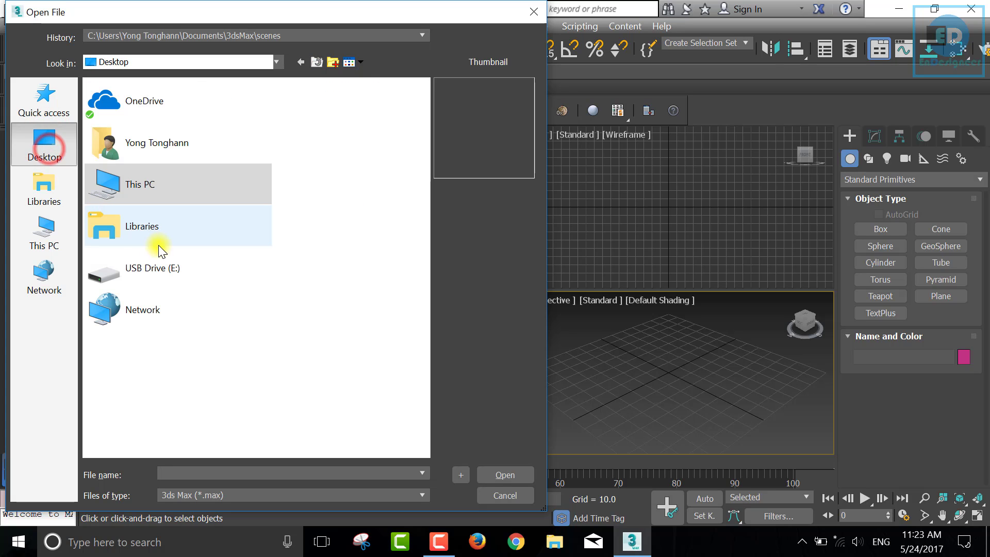
double_click(147, 180)
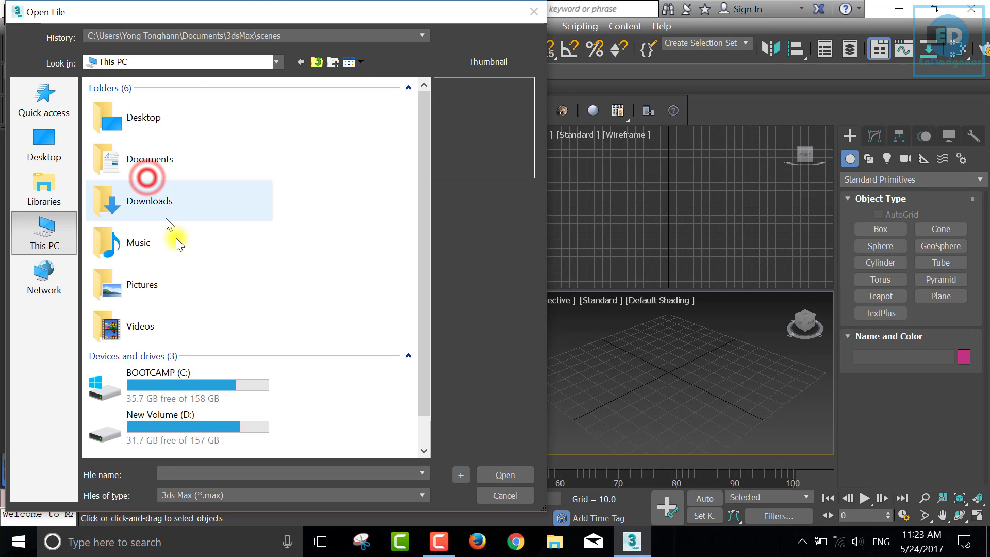
double_click(206, 415)
double_click(137, 101)
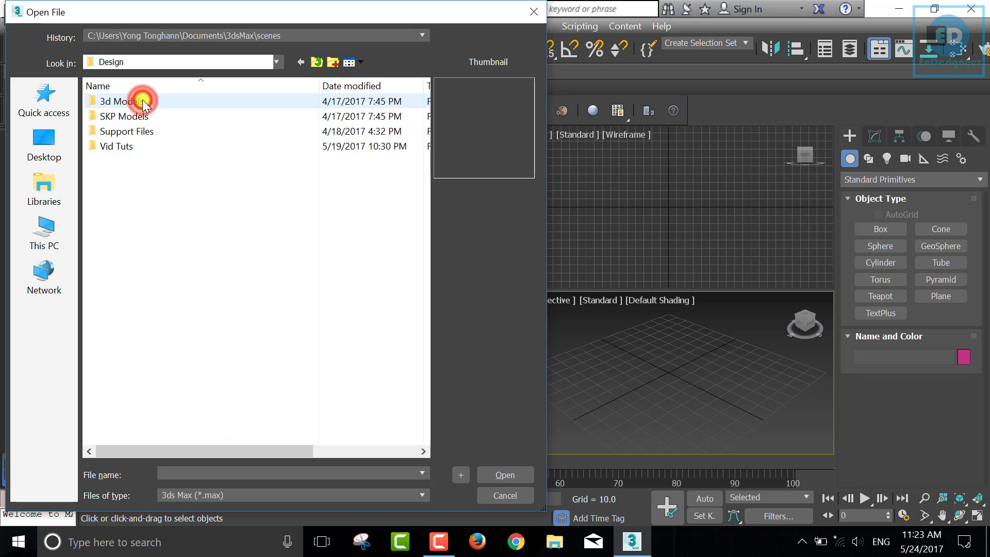
double_click(139, 103)
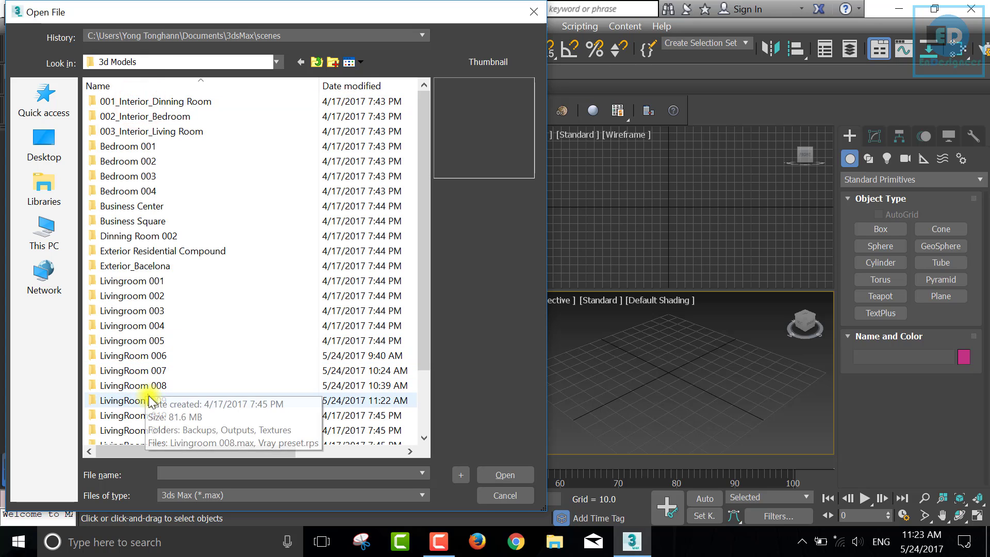
double_click(148, 415)
click(123, 147)
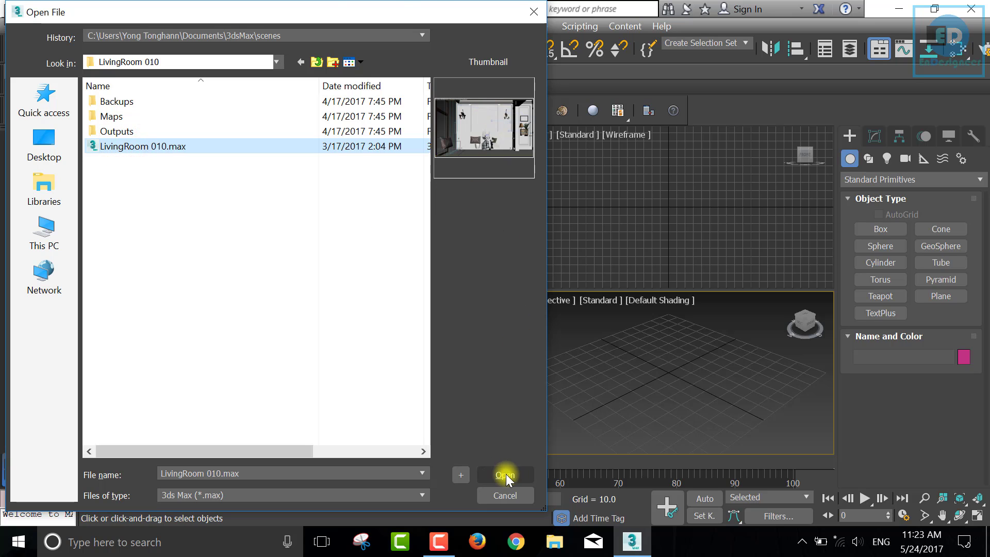
click(505, 474)
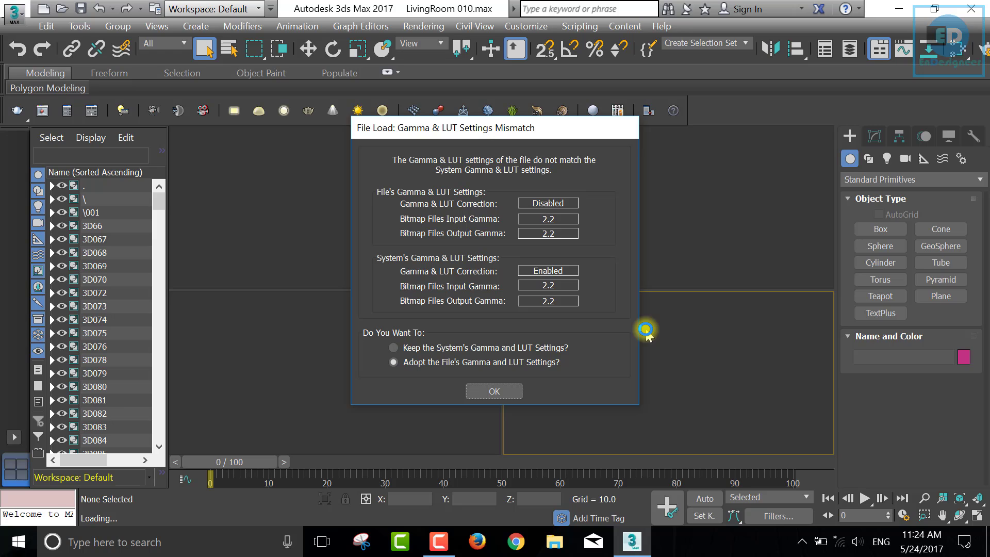
Step: Adopt the file's own gamma and LUT settings to finish loading the scene
click(494, 391)
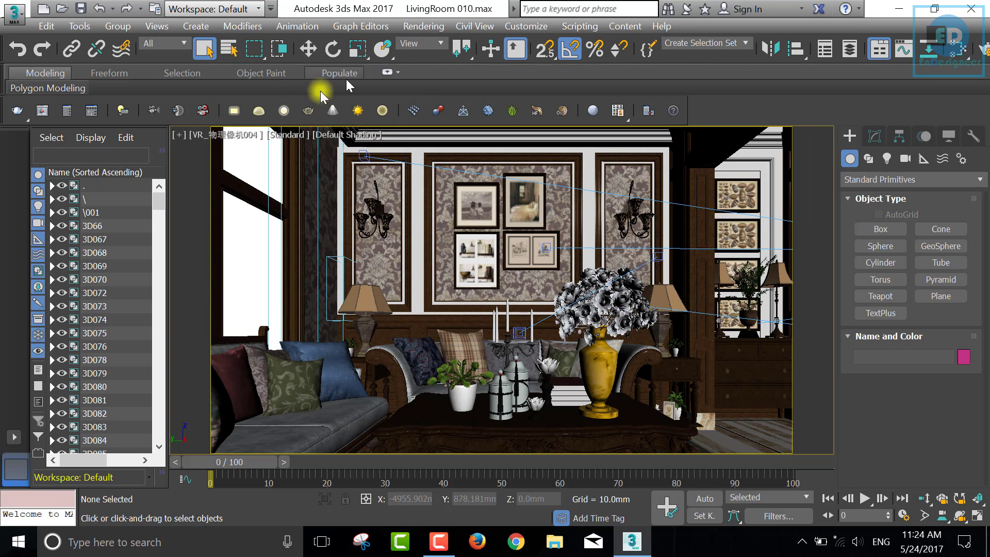
click(243, 135)
mouse_move(282, 149)
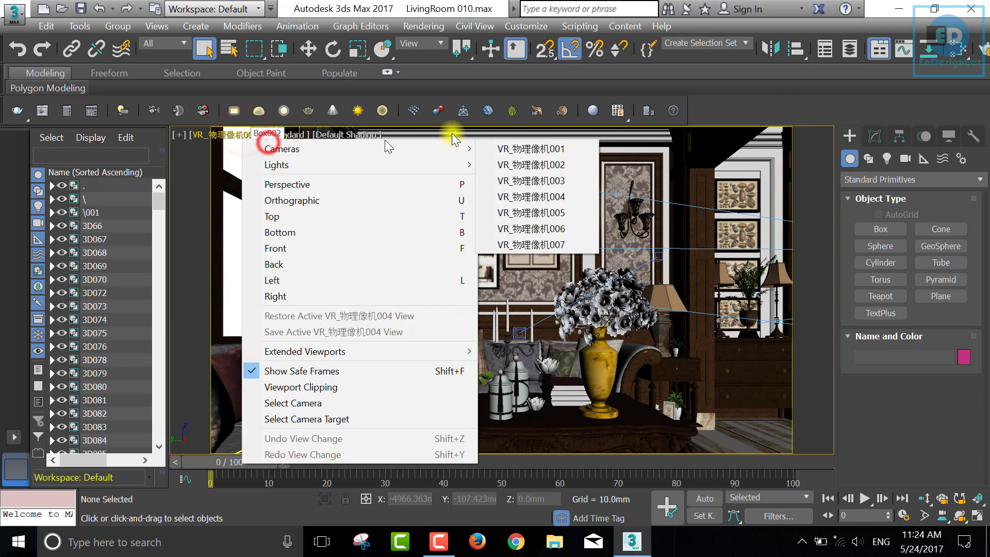
click(524, 149)
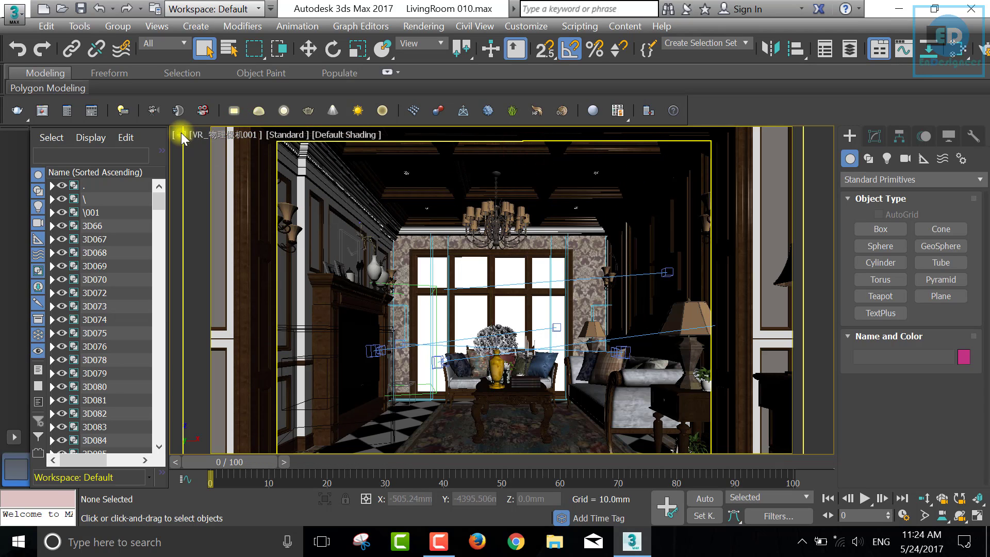
click(204, 135)
mouse_move(237, 148)
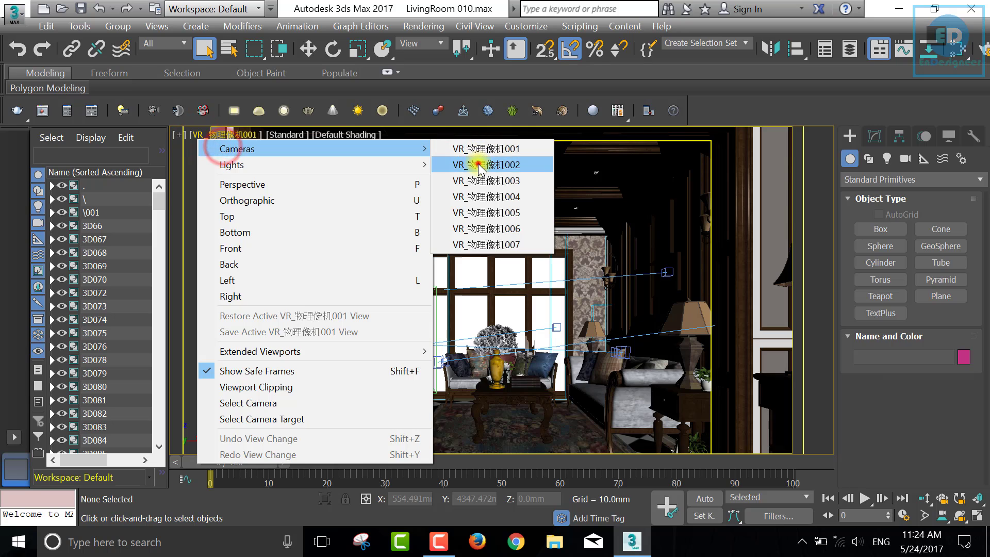
click(480, 165)
click(220, 135)
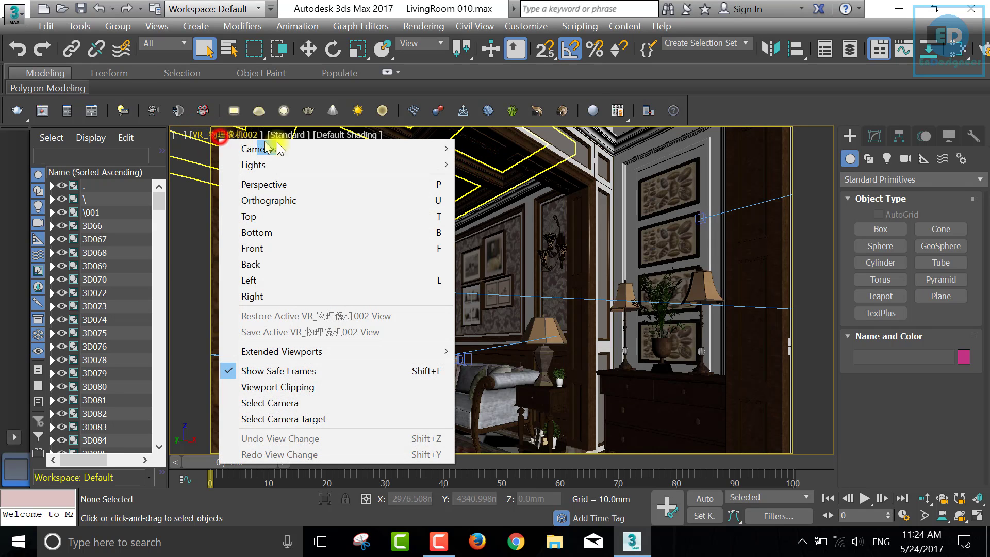
click(533, 247)
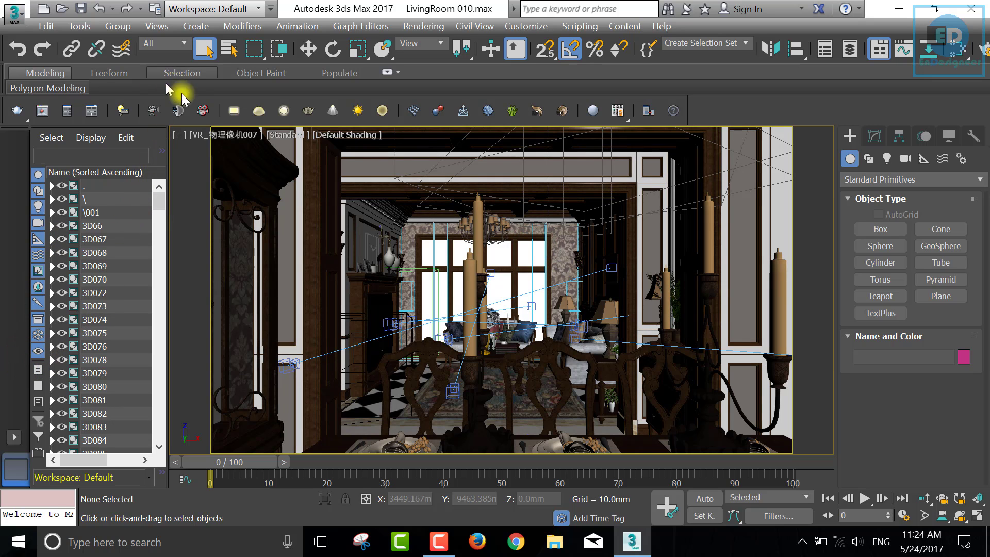
click(232, 135)
mouse_move(264, 149)
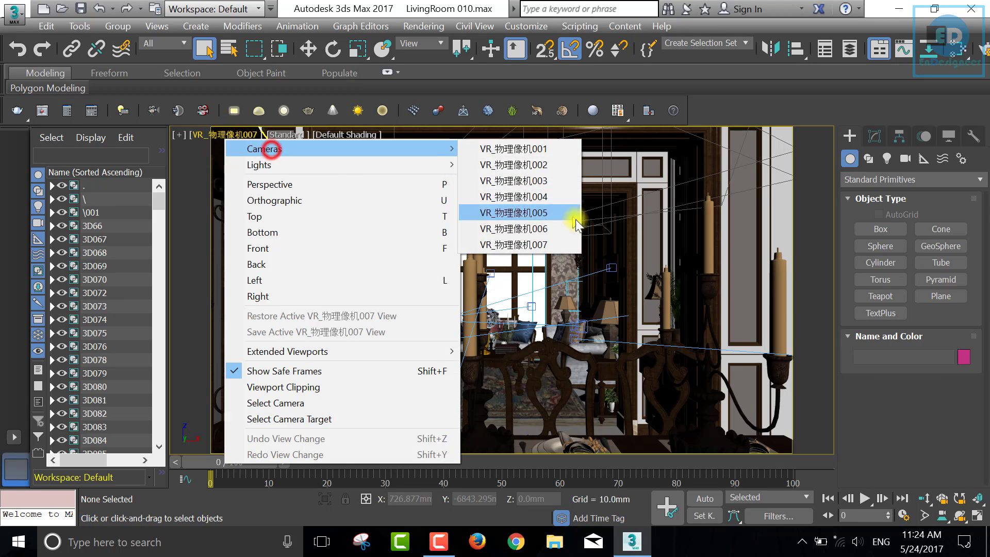
click(552, 228)
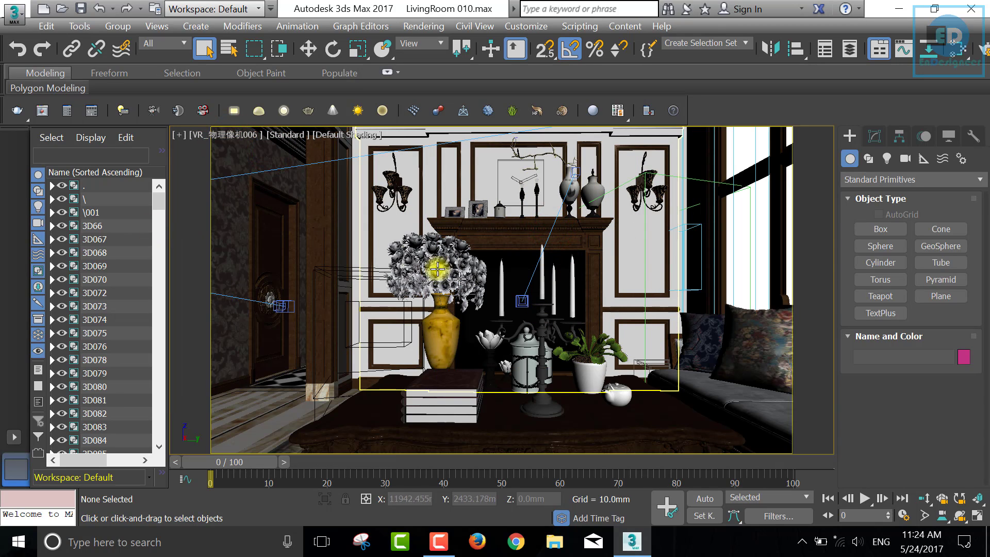
click(218, 135)
mouse_move(257, 148)
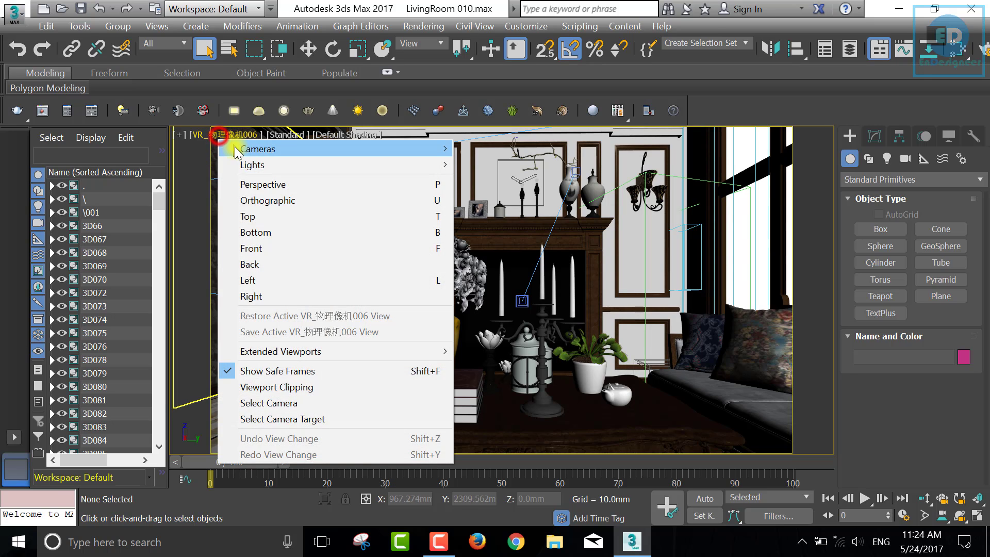
click(526, 196)
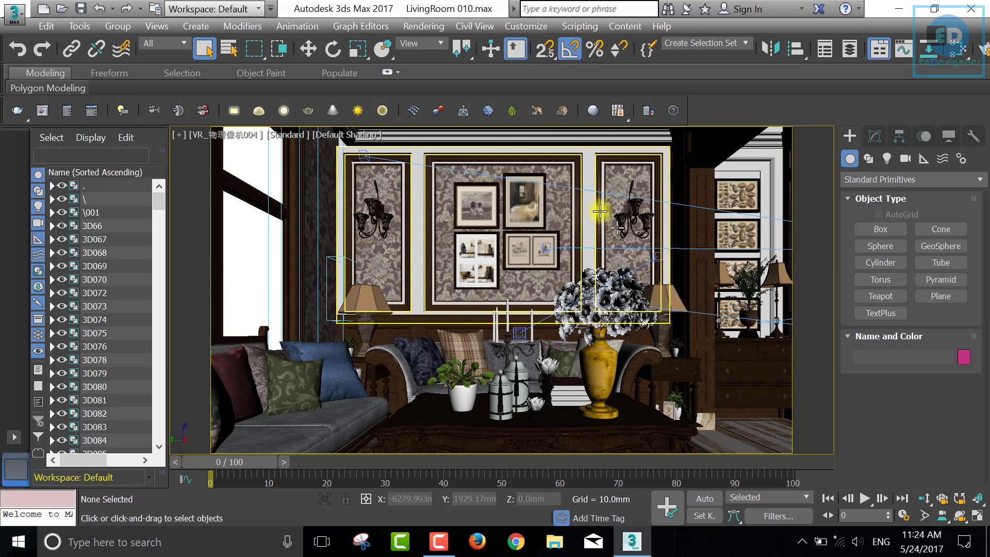
click(432, 26)
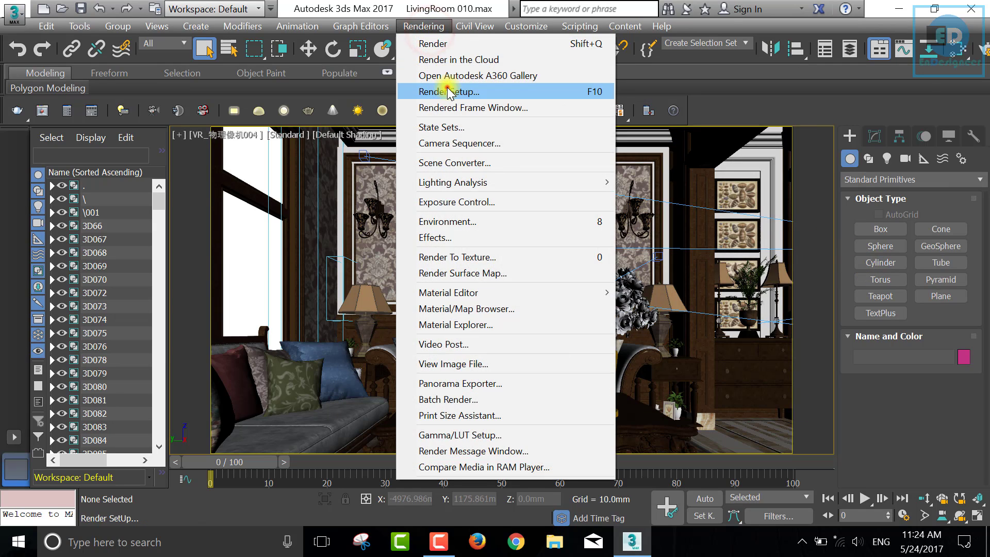
Step: Set the render output size to the HDTV (video) preset at 1920x1080
click(441, 89)
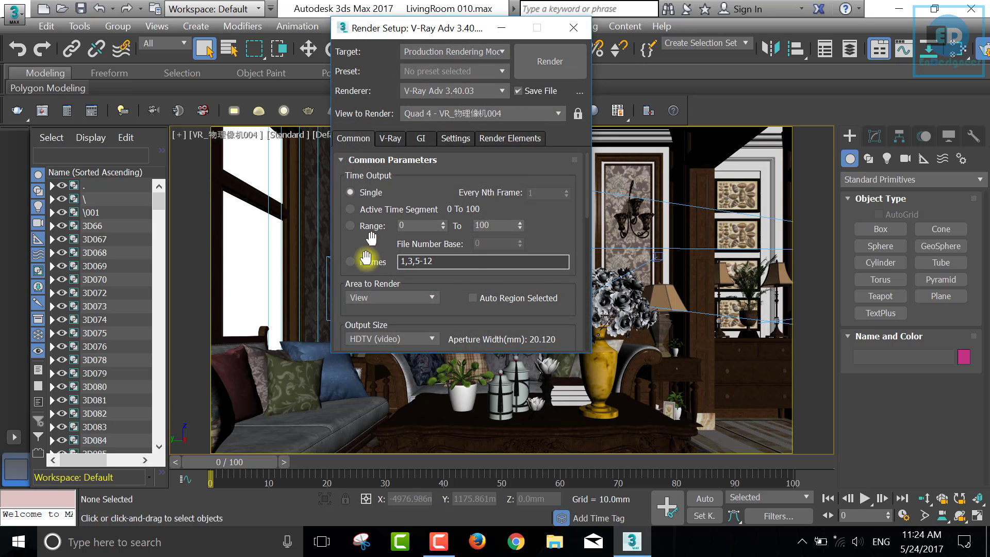
scroll(590, 206, down, 5)
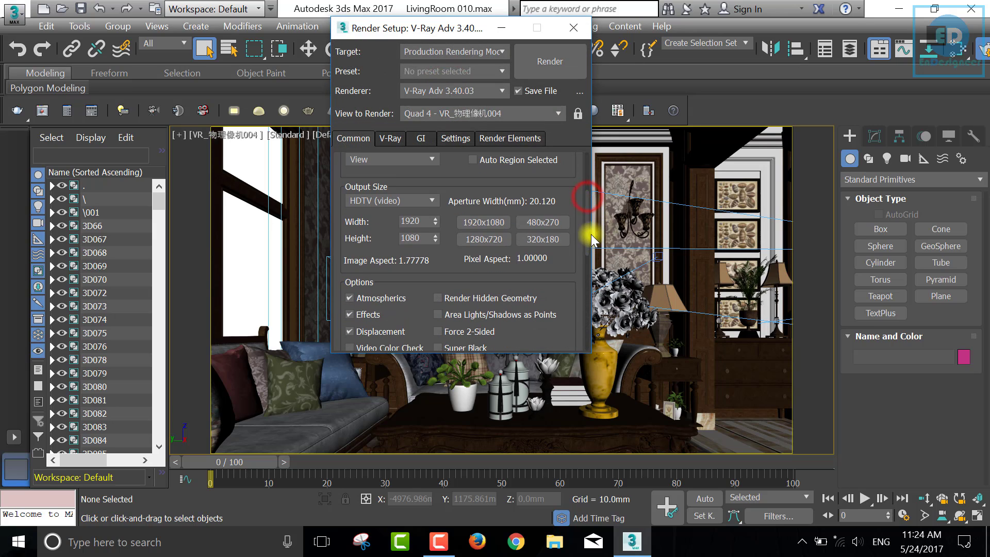
click(389, 209)
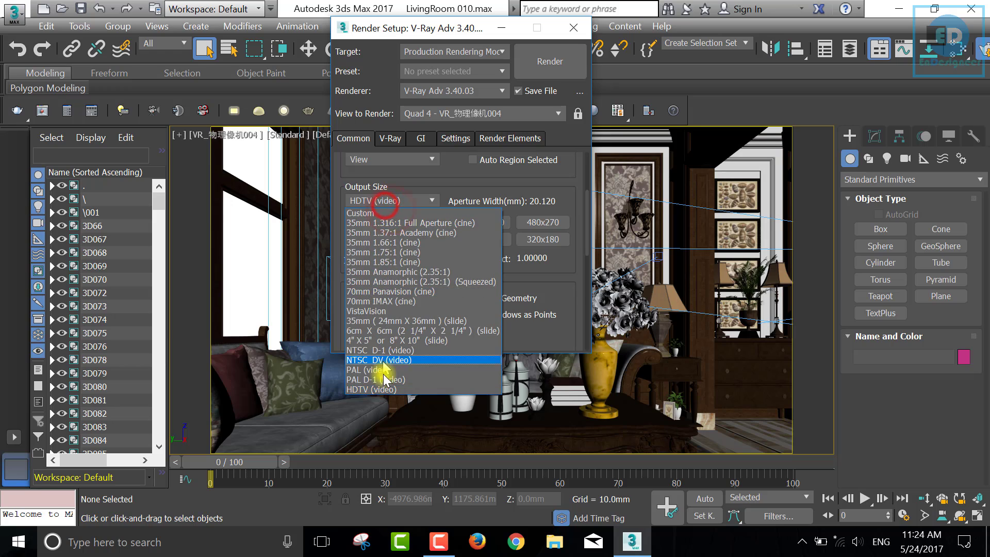
click(381, 386)
click(477, 227)
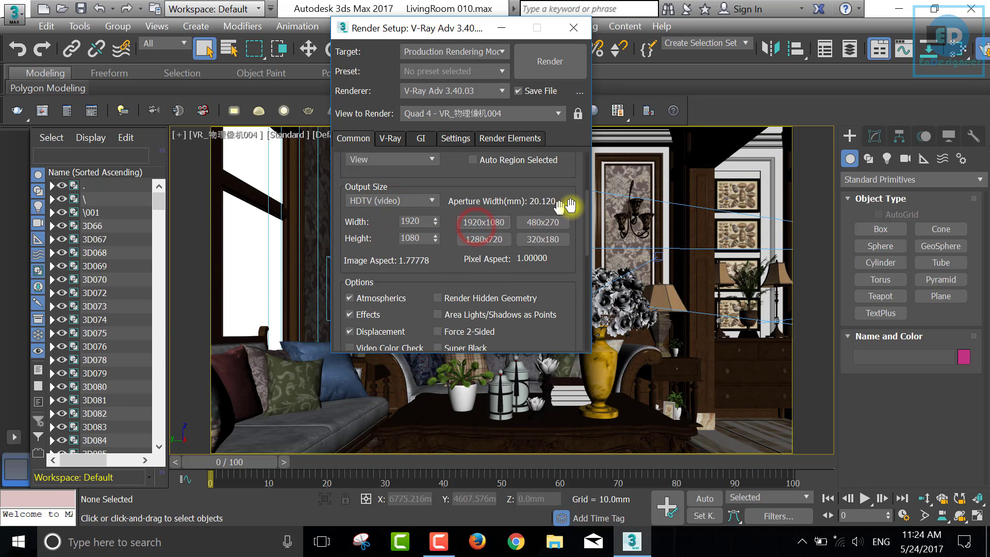
drag(587, 214, 596, 299)
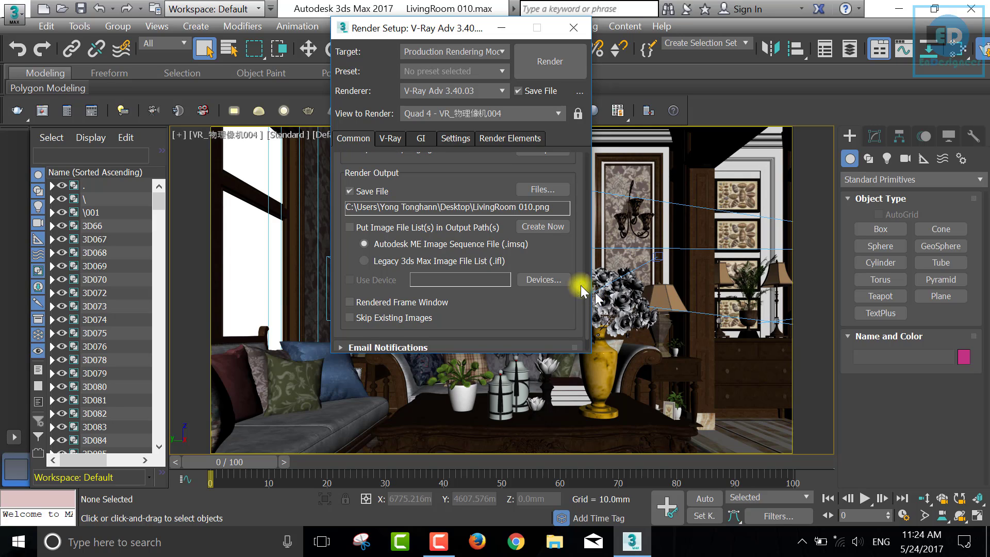
Step: Save the render output as LivingRoom 010.tif on the Desktop, TIF at 300 dpi
click(543, 194)
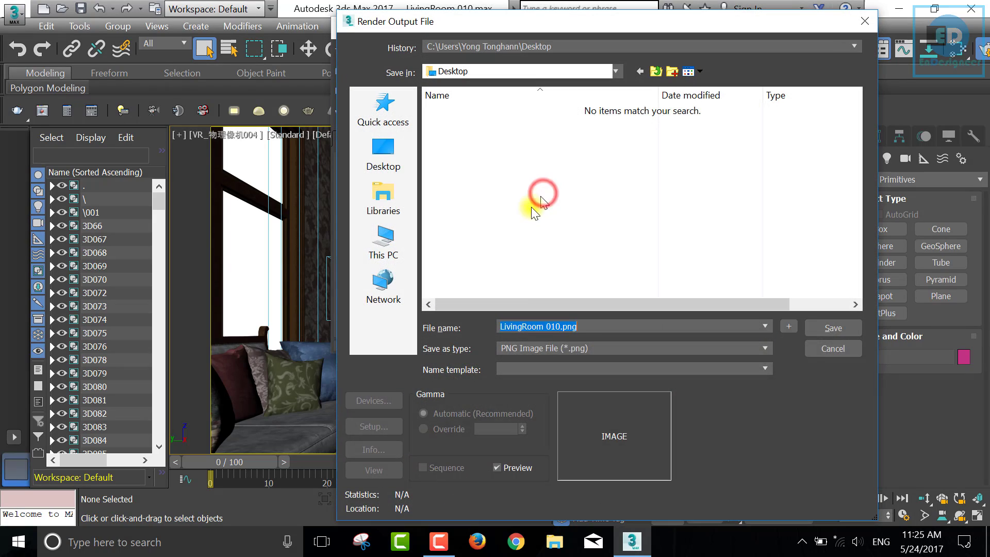
click(594, 347)
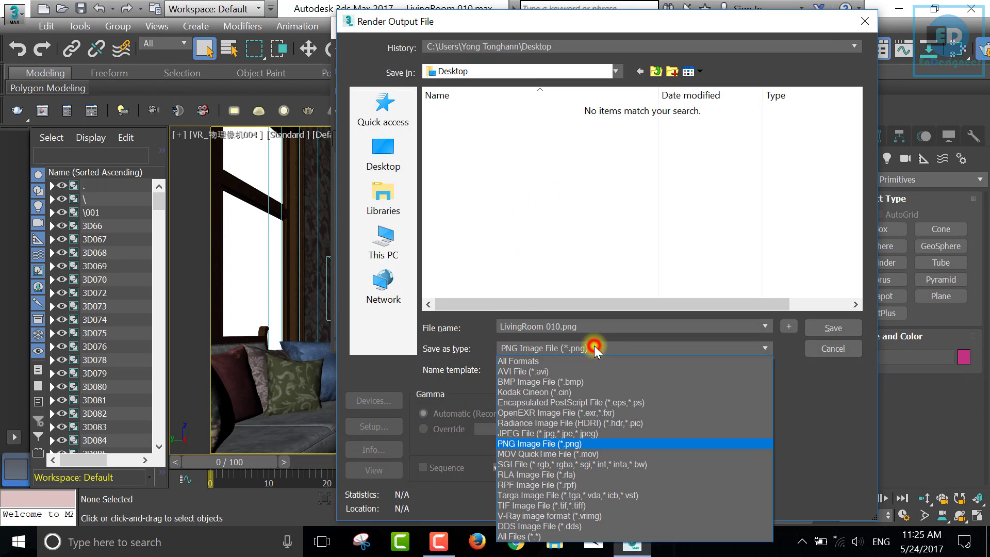
click(582, 506)
click(842, 333)
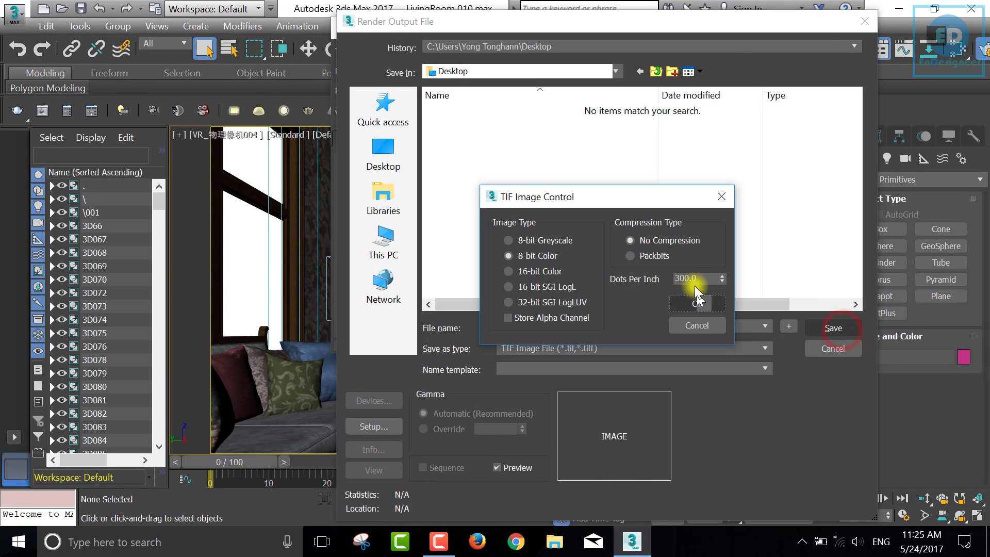
click(699, 322)
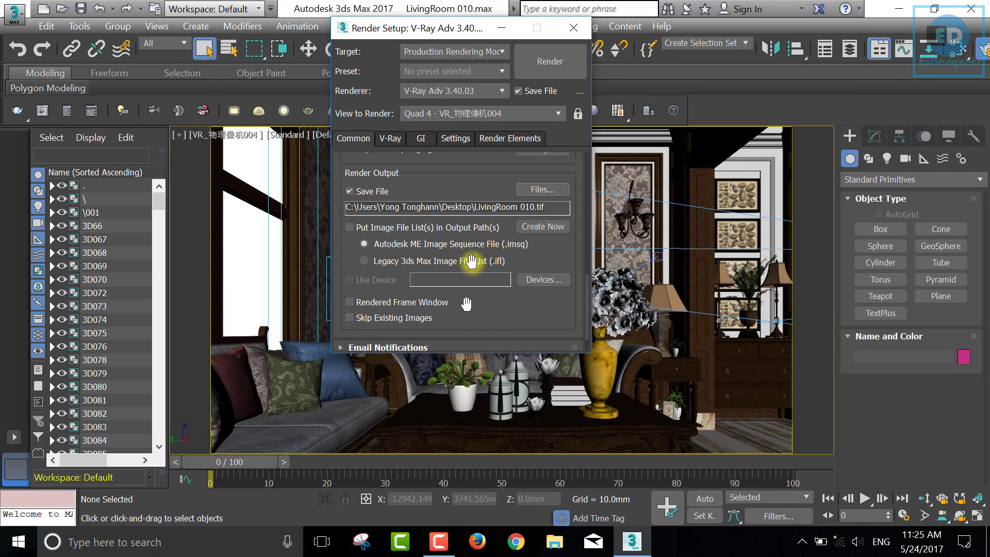
Step: Set the V-Ray image sampler to Advanced and review the image filter settings
click(390, 138)
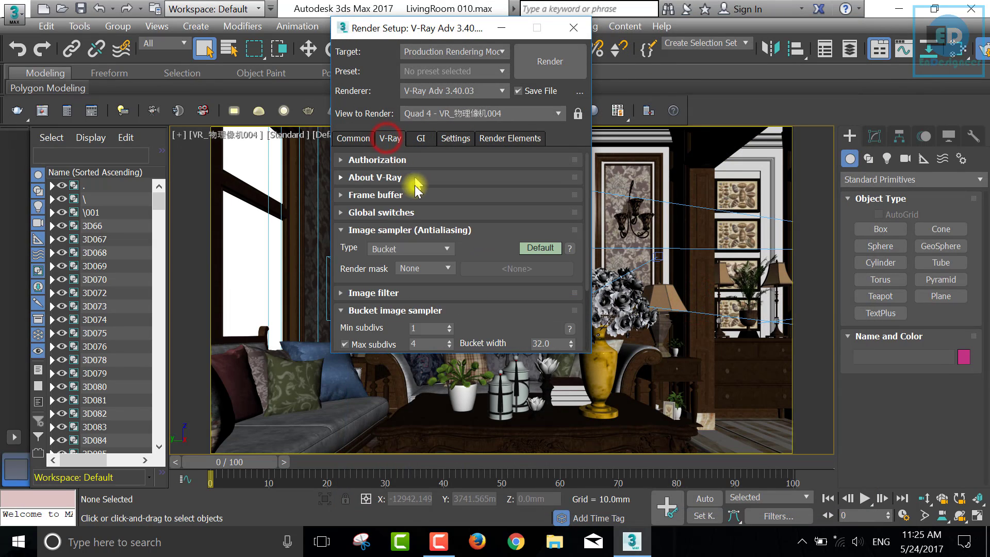
click(391, 196)
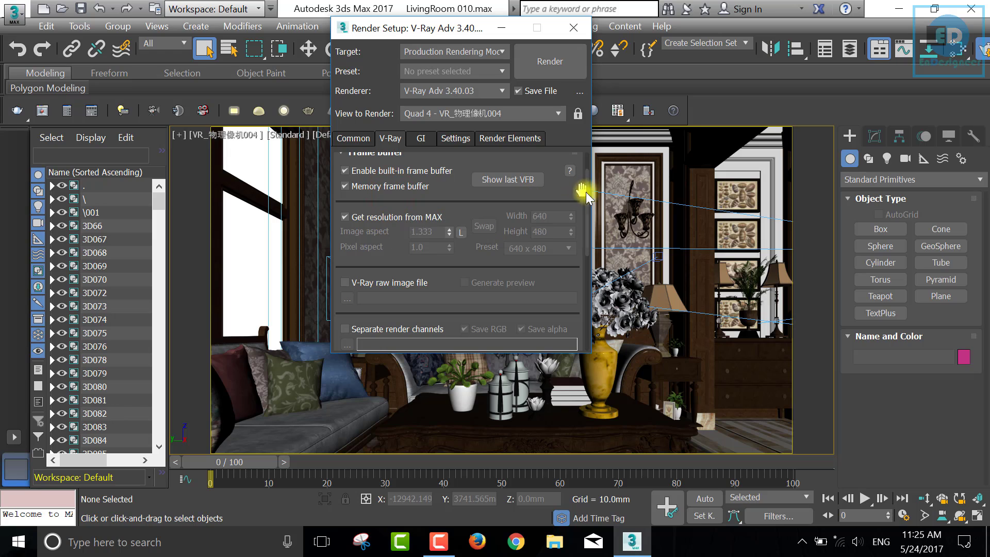
mouse_move(588, 194)
mouse_down()
mouse_move(590, 274)
mouse_move(588, 266)
mouse_up()
click(539, 203)
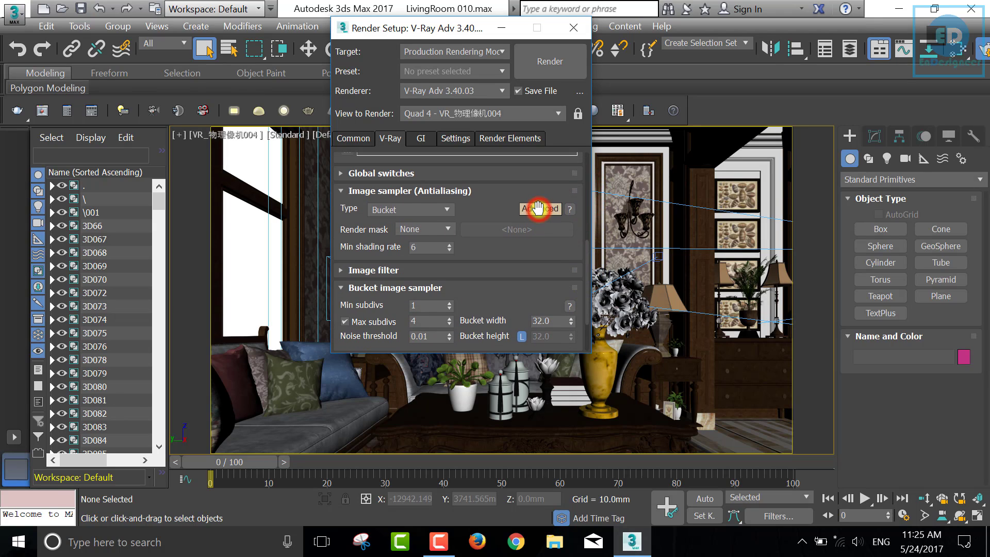
click(384, 270)
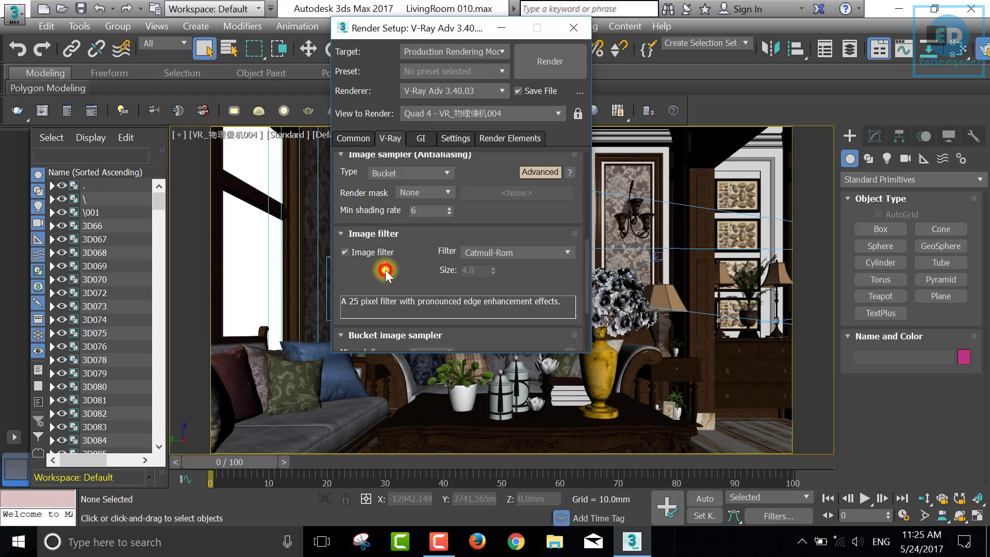
click(408, 236)
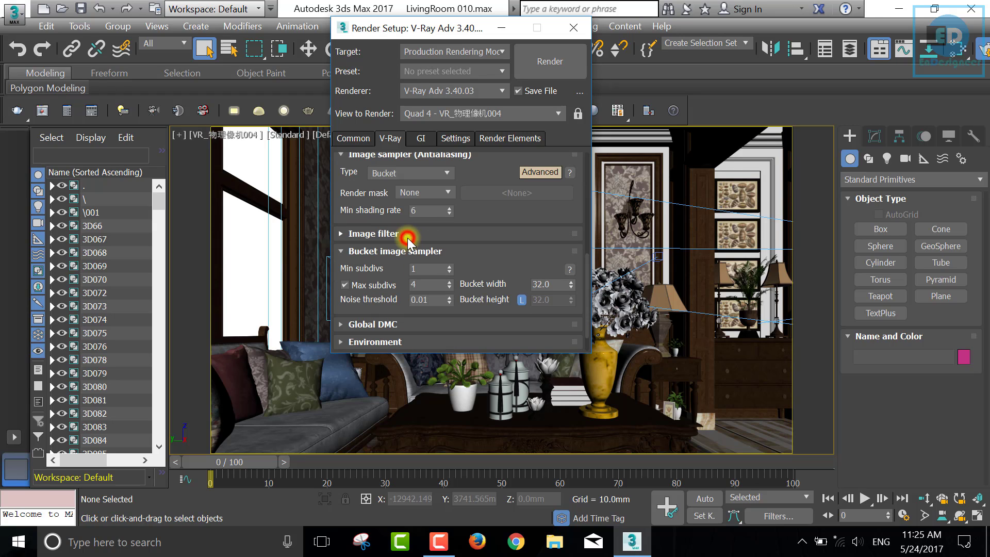
Step: Review Global DMC and Environment settings, leaving GI environment enabled
click(415, 324)
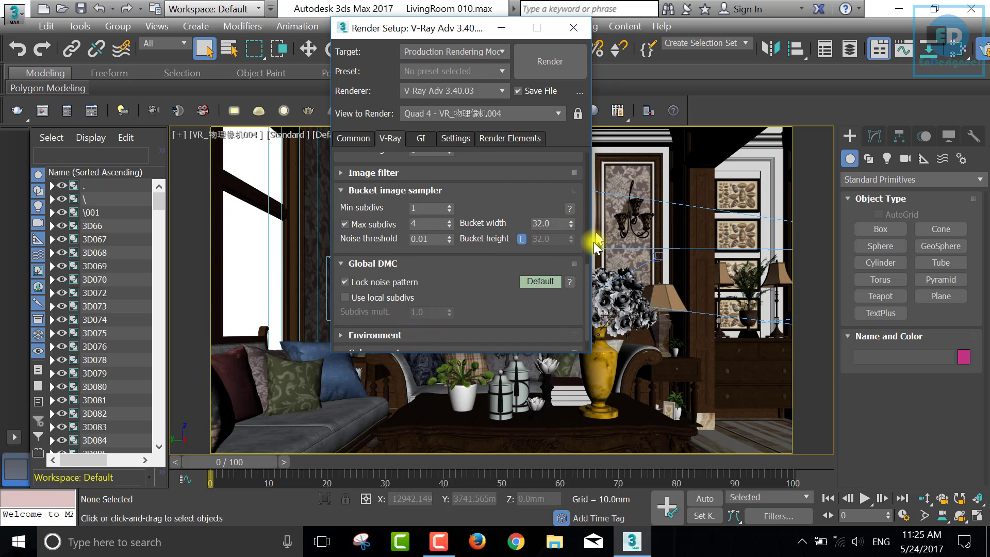
drag(588, 276, 517, 338)
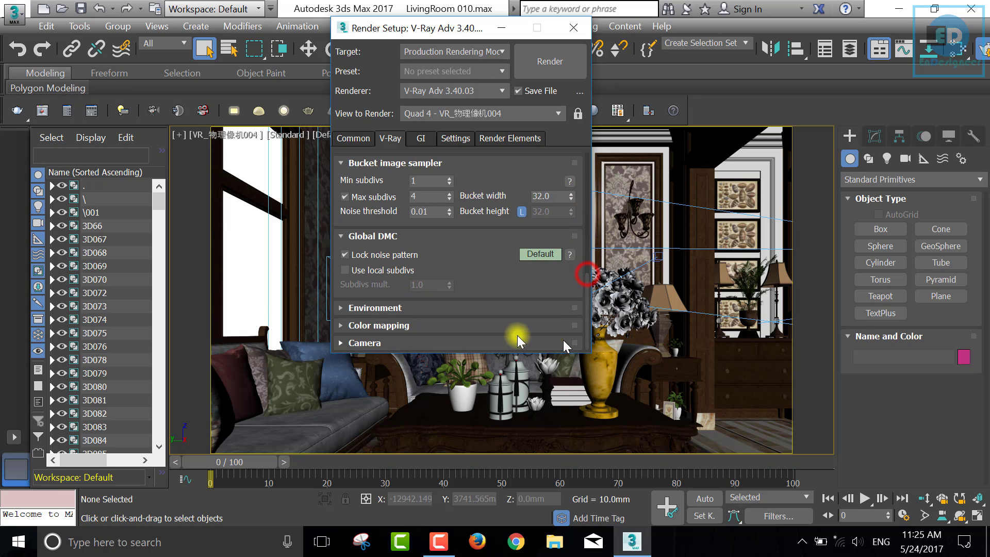
click(382, 308)
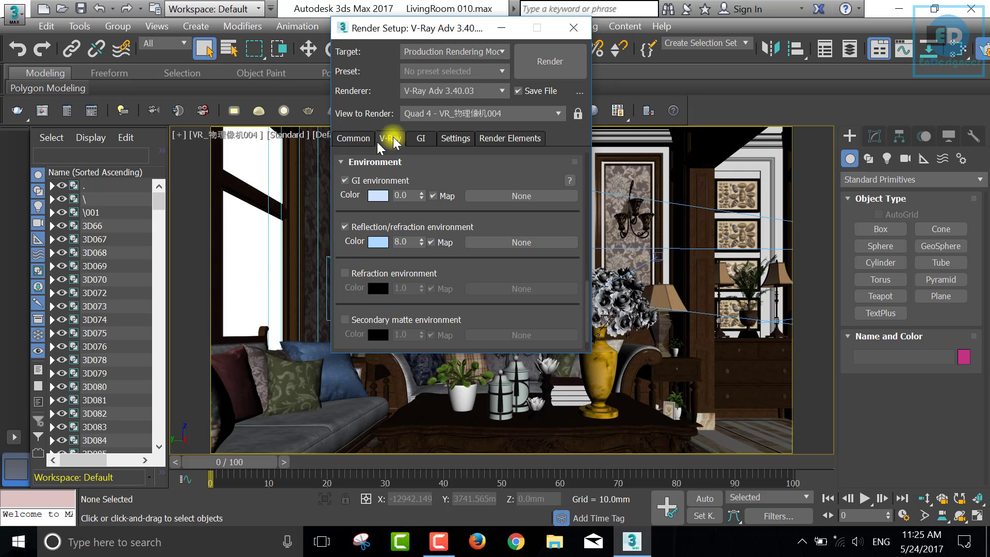
click(391, 181)
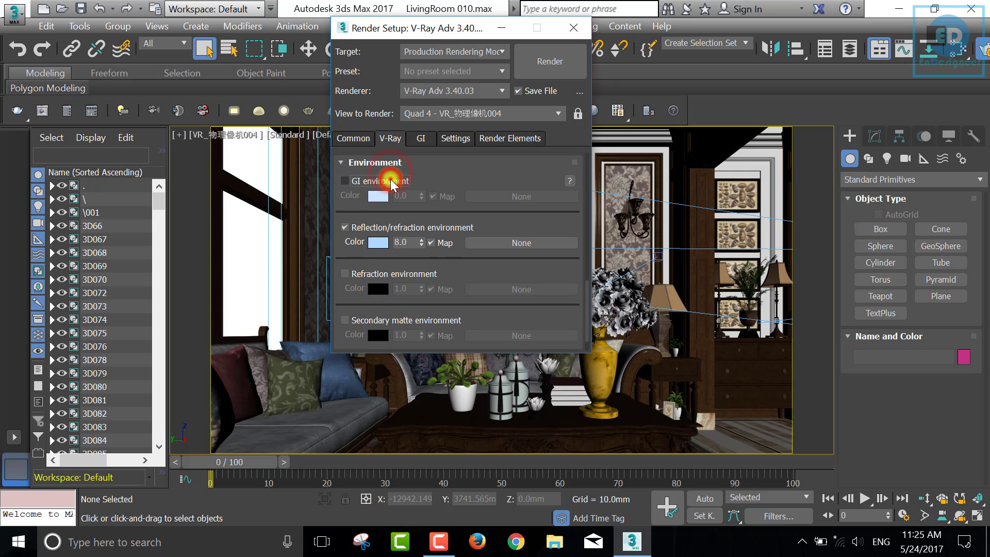
click(390, 180)
click(386, 227)
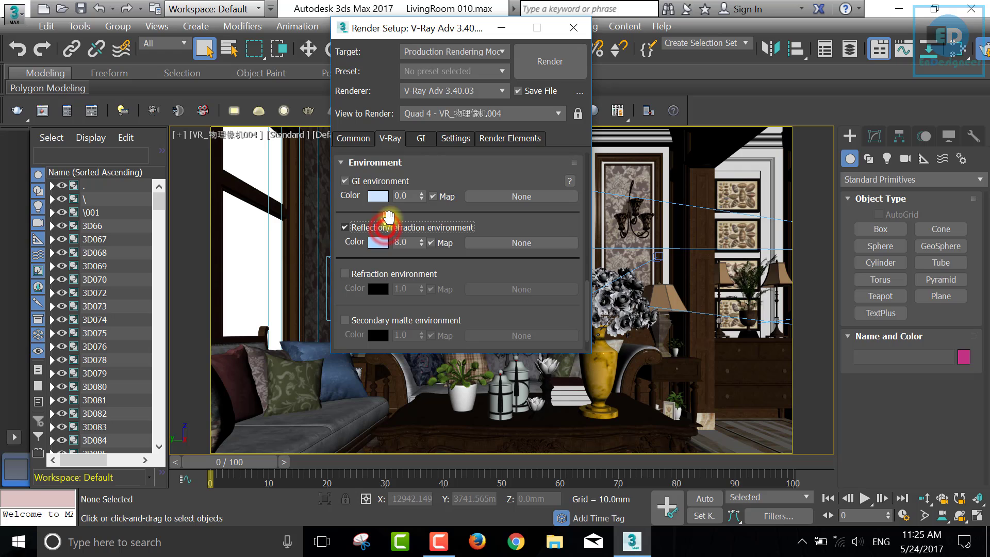
click(420, 140)
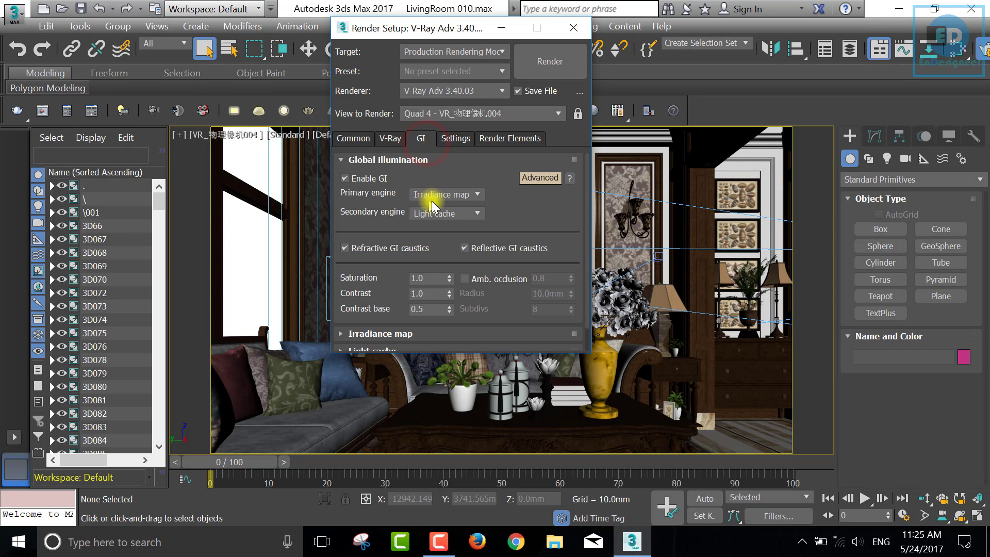
Step: Keep Irradiance map as primary and Light cache as secondary GI engine
click(435, 197)
click(447, 215)
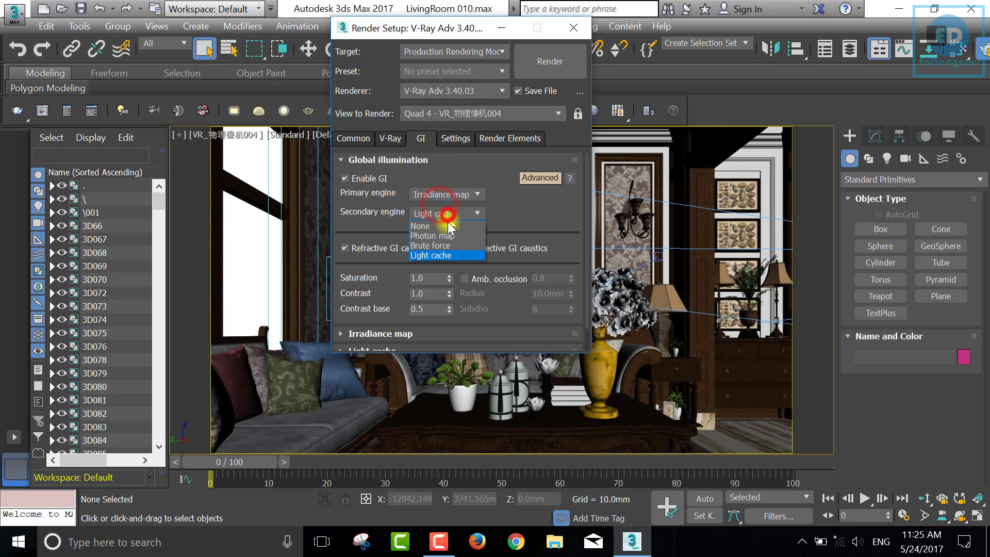
click(439, 254)
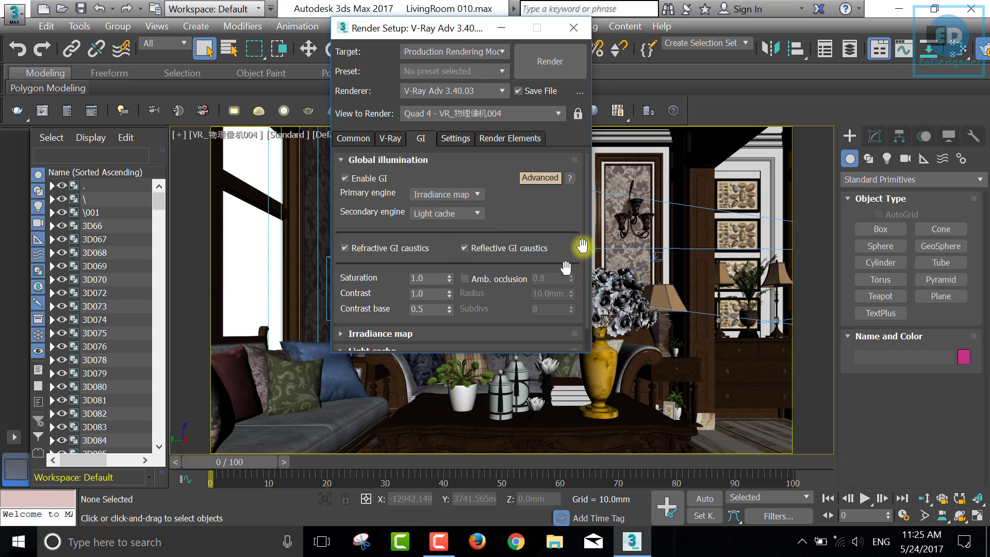
drag(587, 197, 593, 235)
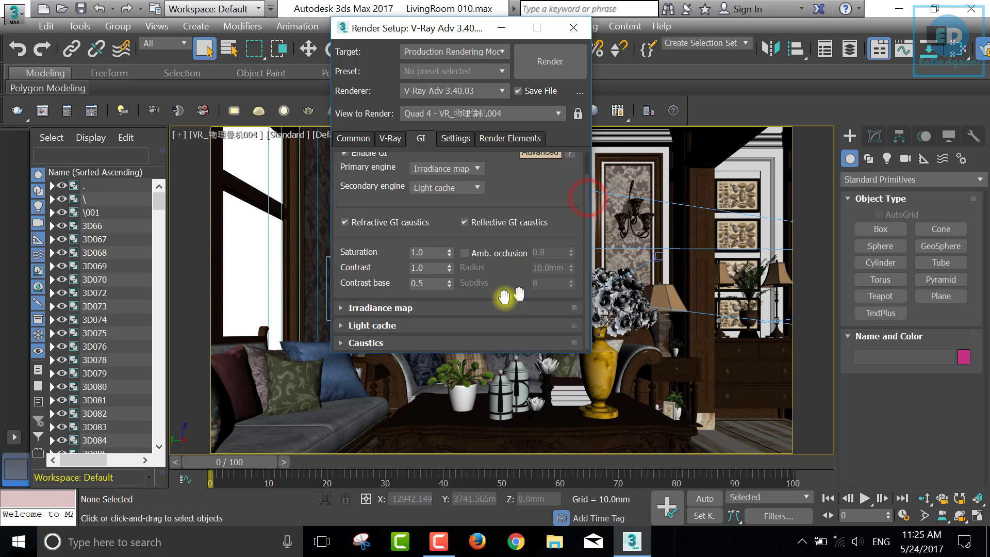
Step: Keep the Irradiance map Medium preset and Light cache settings, then minimize Render Setup
click(405, 309)
click(455, 178)
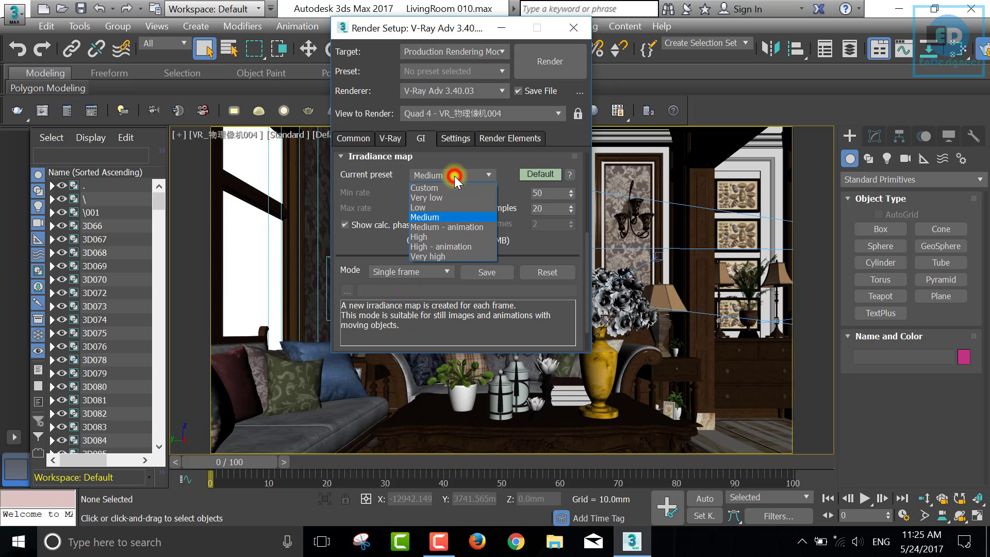
click(444, 217)
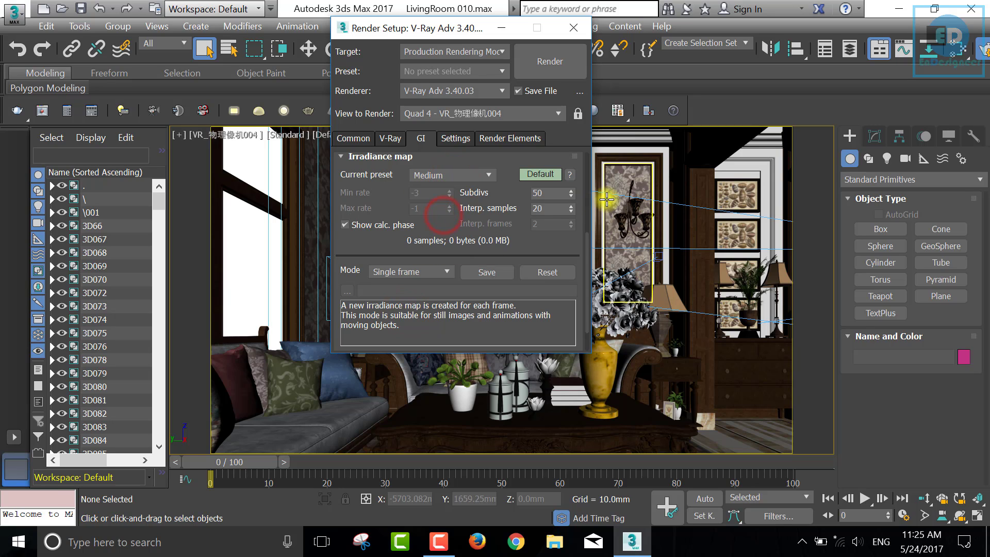
drag(584, 242, 583, 283)
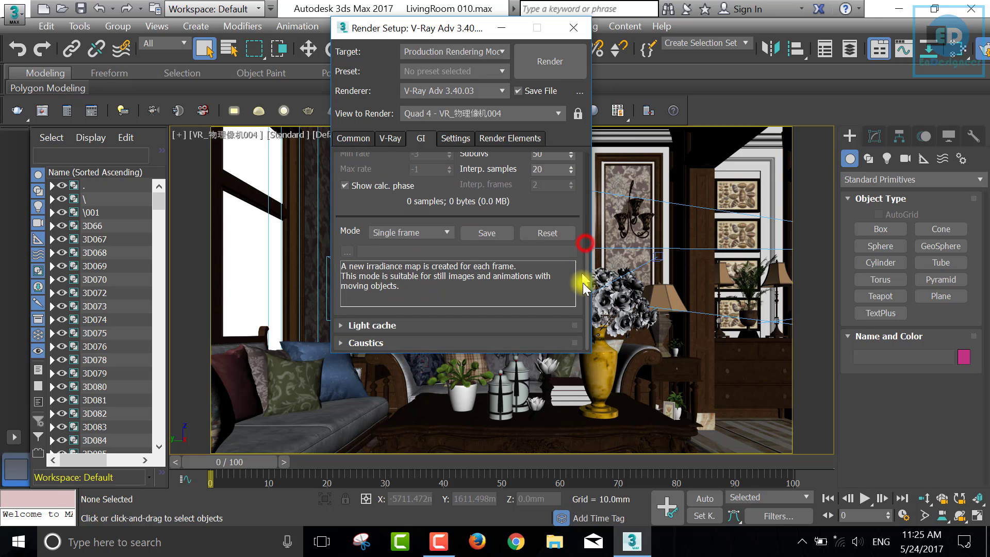
click(516, 324)
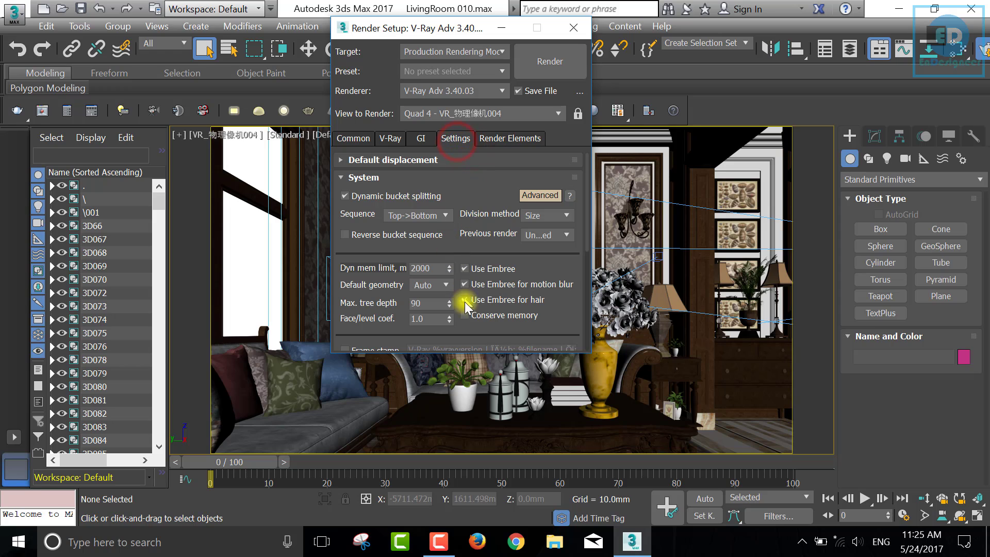
mouse_move(587, 255)
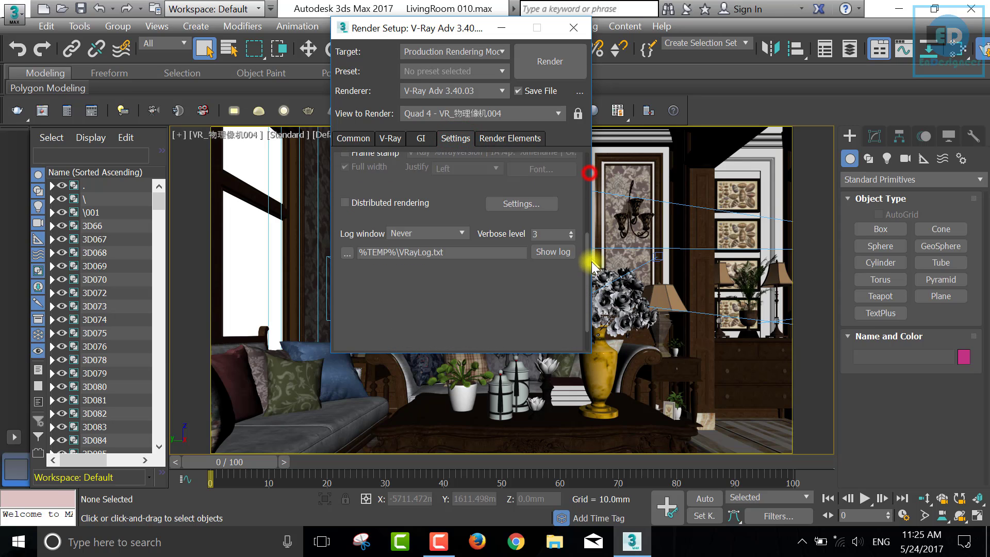
drag(587, 174, 580, 164)
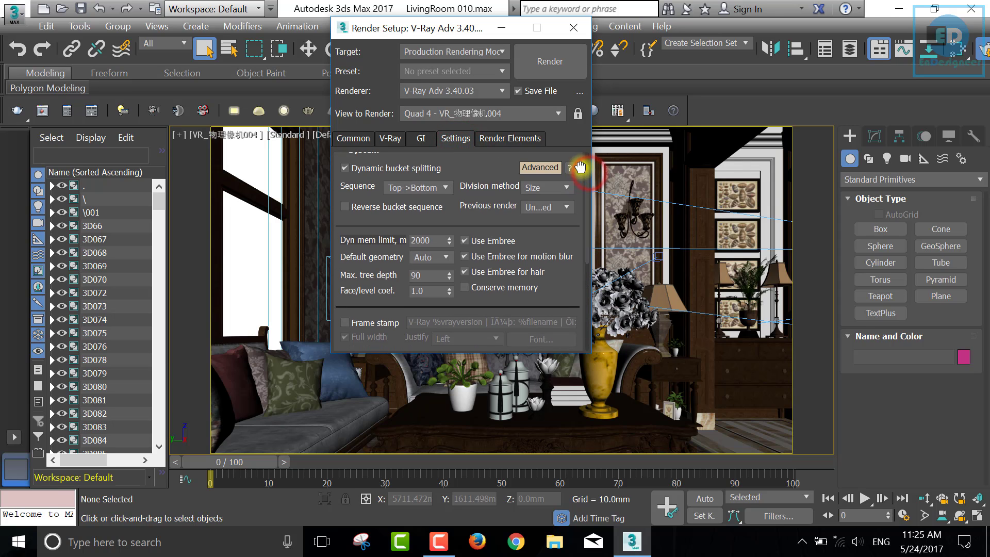
click(501, 28)
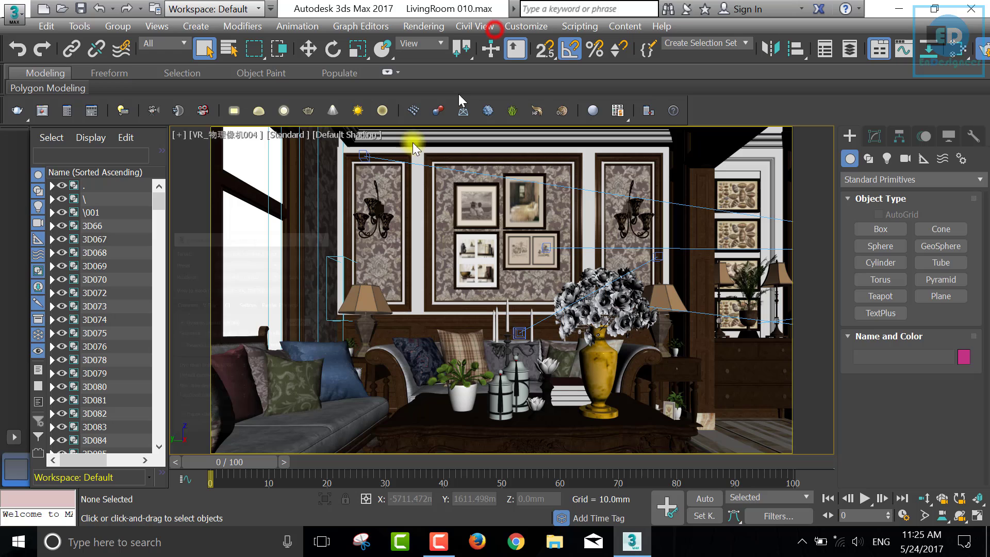
Step: Select camera VR_物理像机004, keep safe frames on, and restore Render Setup
click(234, 134)
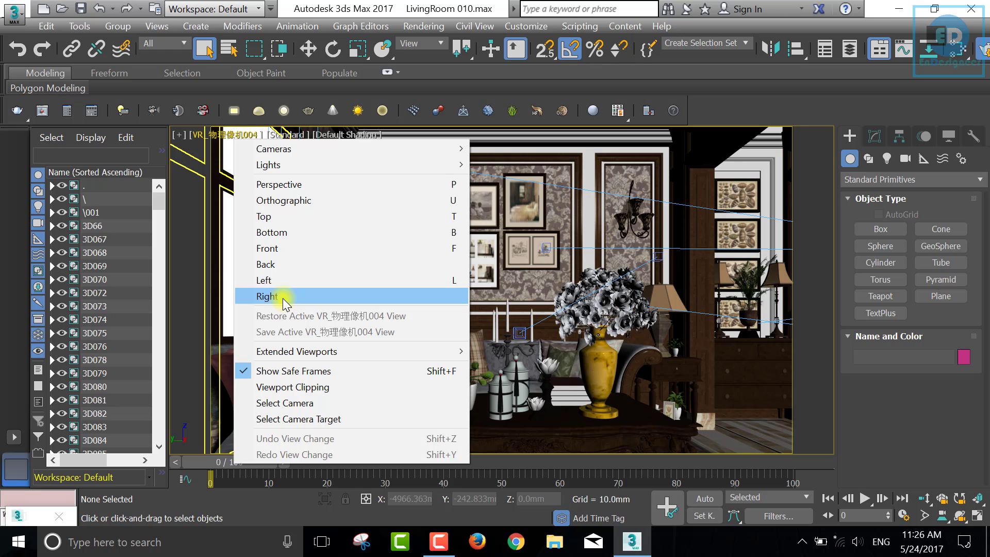
click(278, 402)
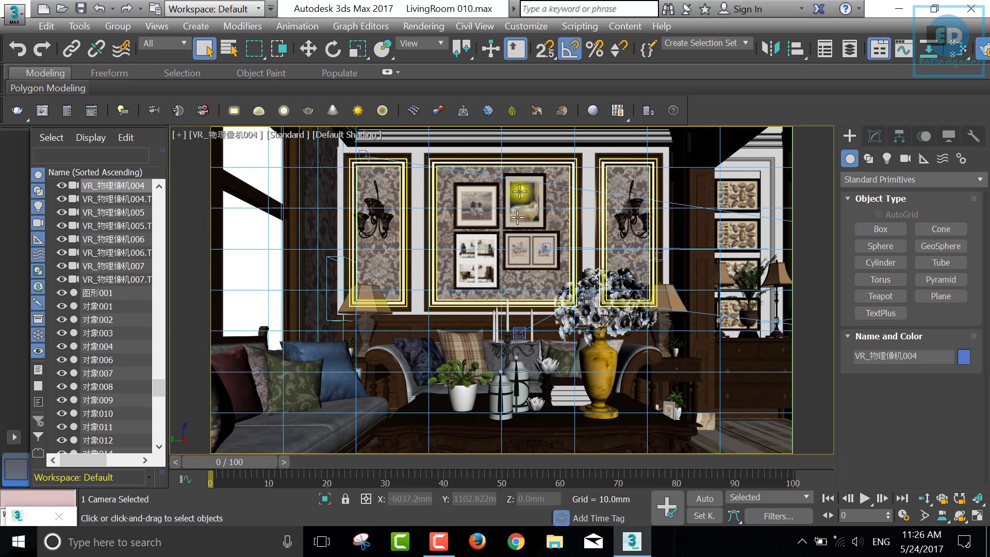
click(236, 133)
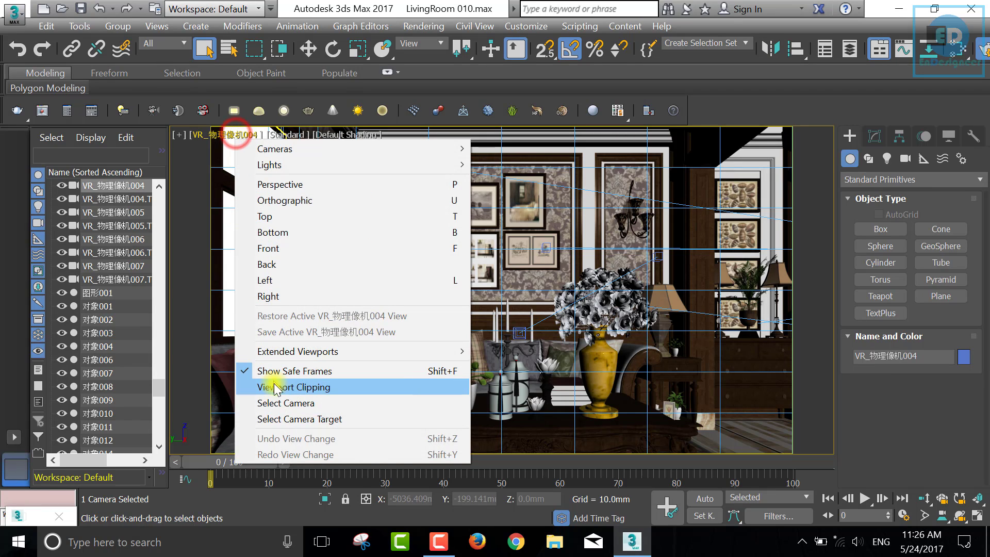
click(285, 371)
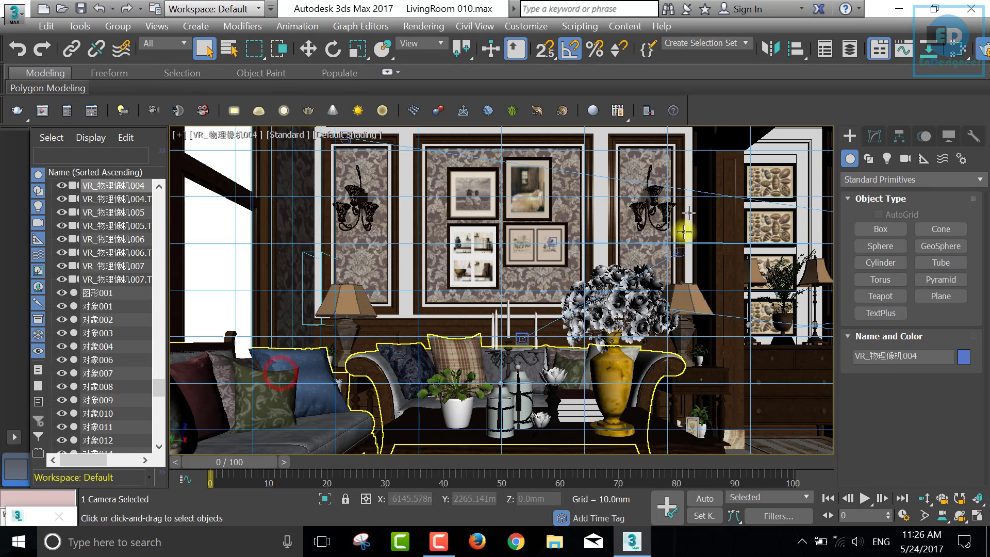
click(237, 135)
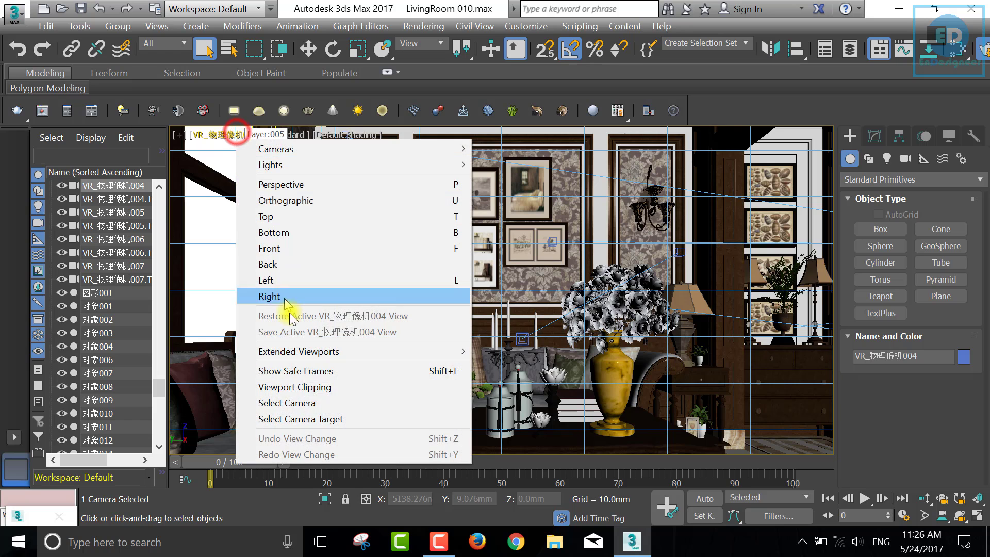
click(308, 372)
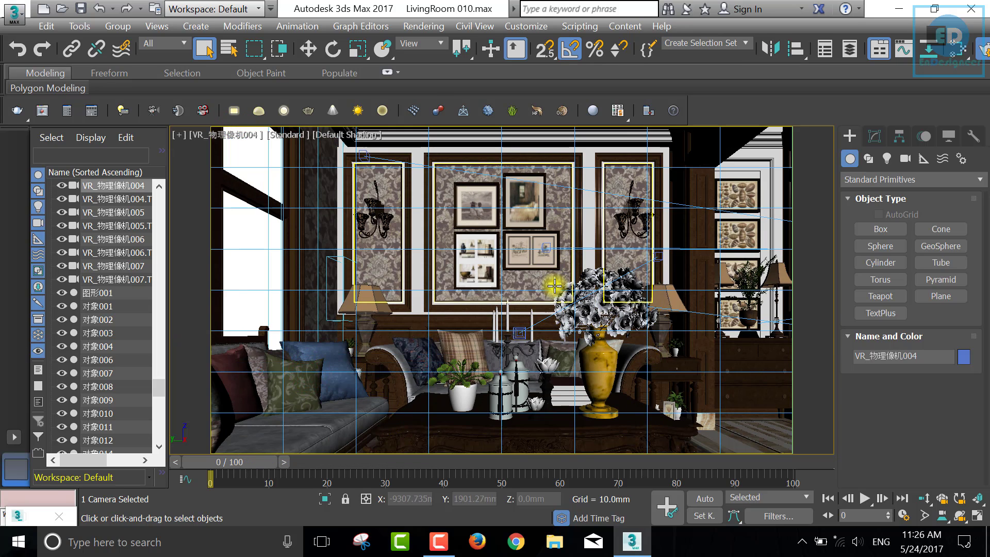
click(28, 521)
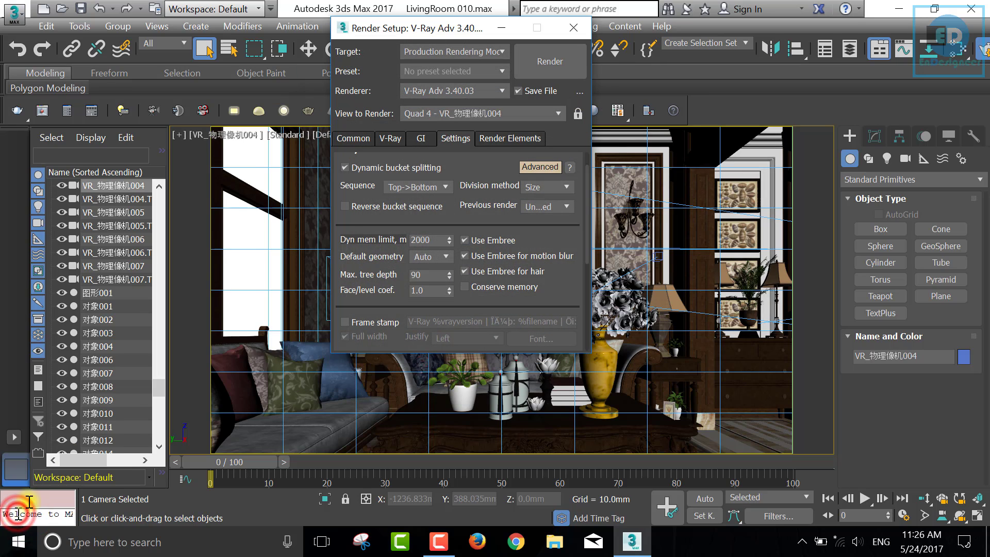
Step: Render the camera view with V-Ray to LivingRoom 010.tif
click(545, 53)
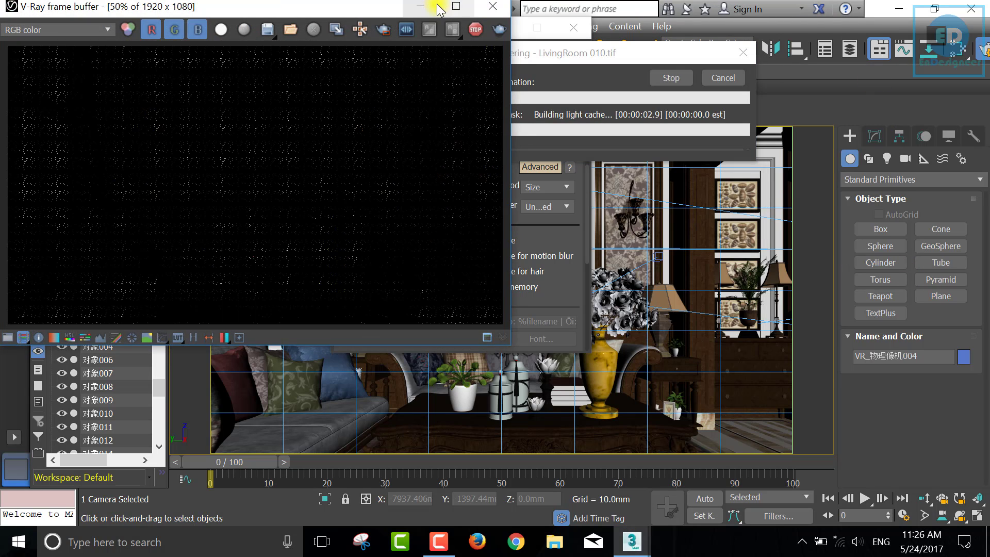
Step: Maximize the V-Ray frame buffer while the render progresses
click(456, 7)
Step: Zoom the frame buffer to 100% and wait for the living-room render to complete
double_click(504, 260)
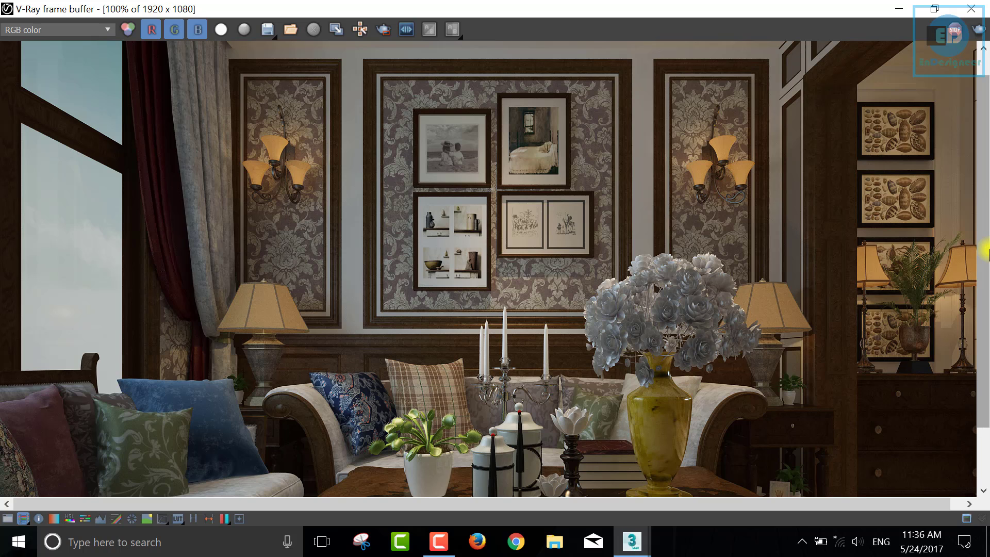
drag(984, 183, 985, 294)
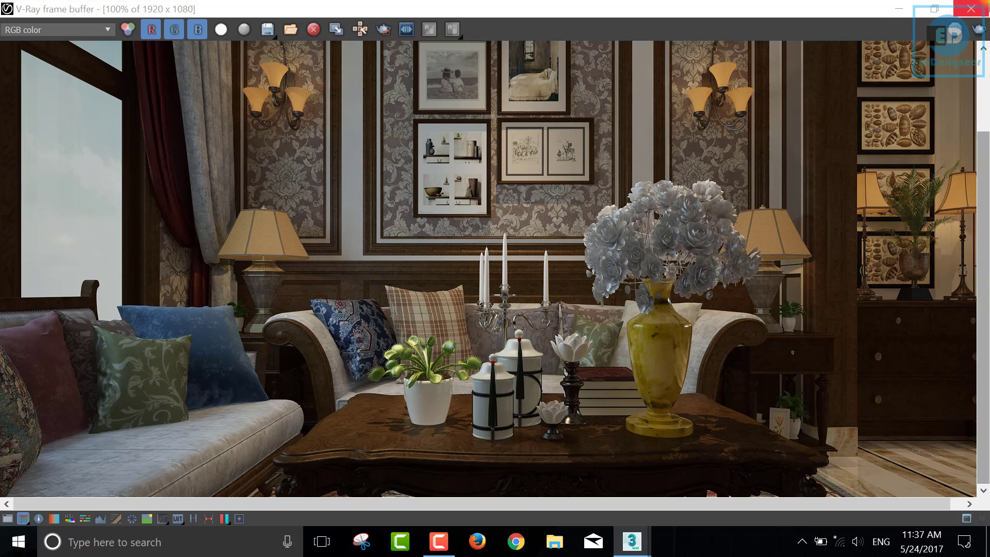
Step: Clear to a refreshed desktop, check LivingRoom 010.tif in Photo Viewer, and launch Photoshop CC 2017
click(907, 9)
click(910, 11)
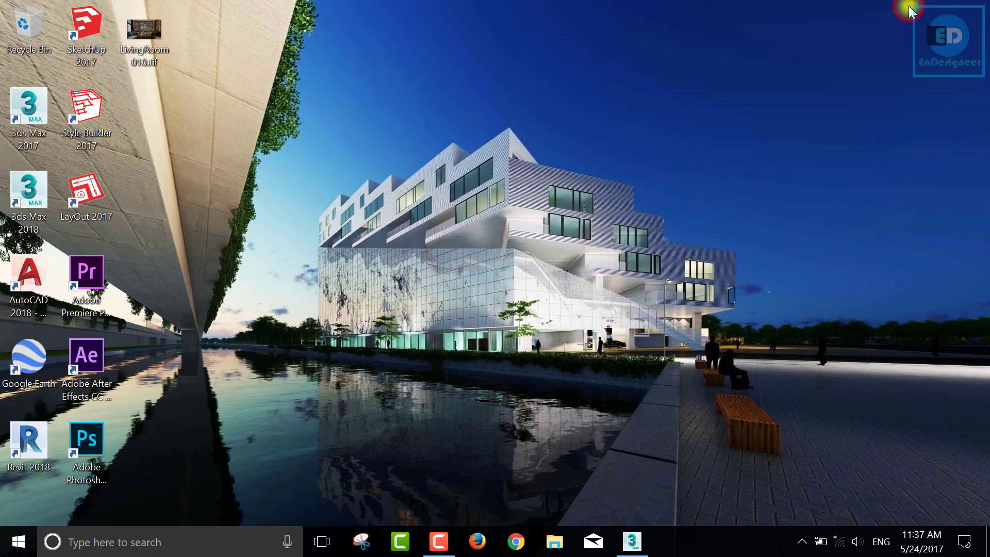
right_click(274, 118)
click(325, 194)
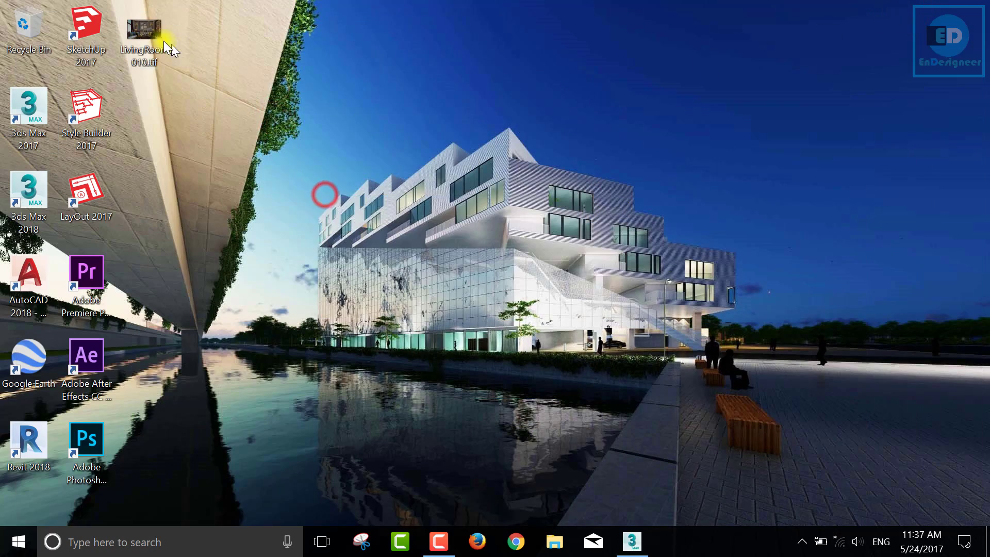
double_click(134, 35)
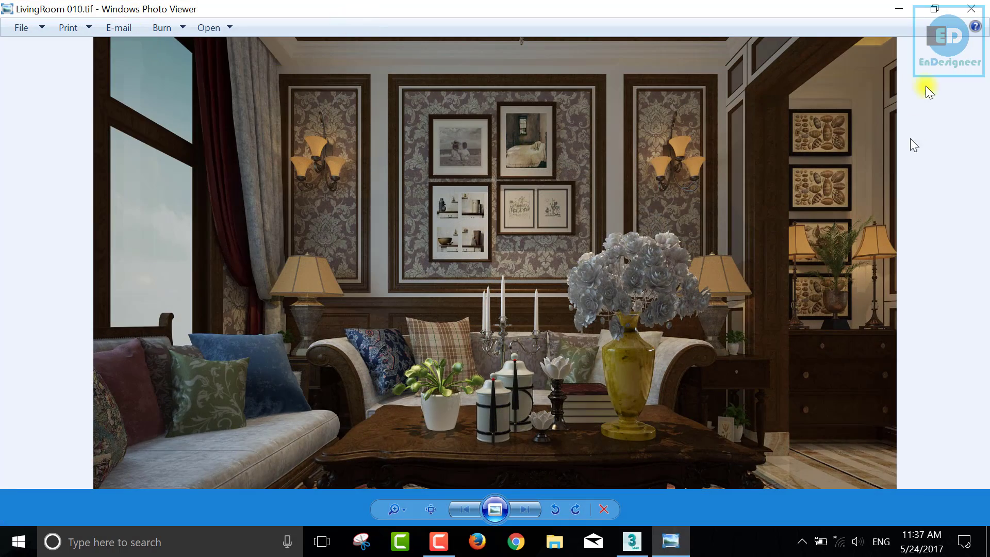
click(971, 9)
double_click(88, 441)
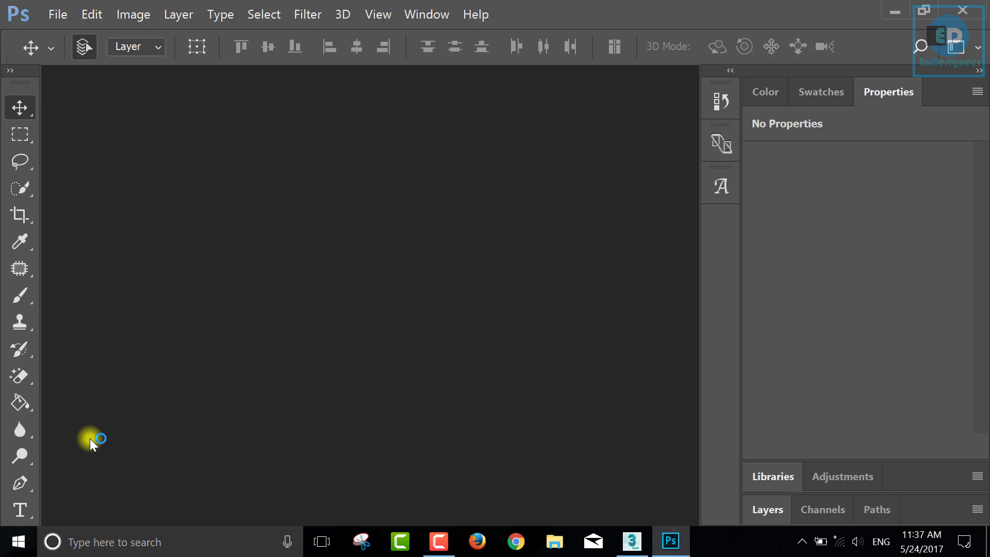
Step: Open LivingRoom 010.tif from the Desktop in Camera Raw using File > Open As
click(57, 13)
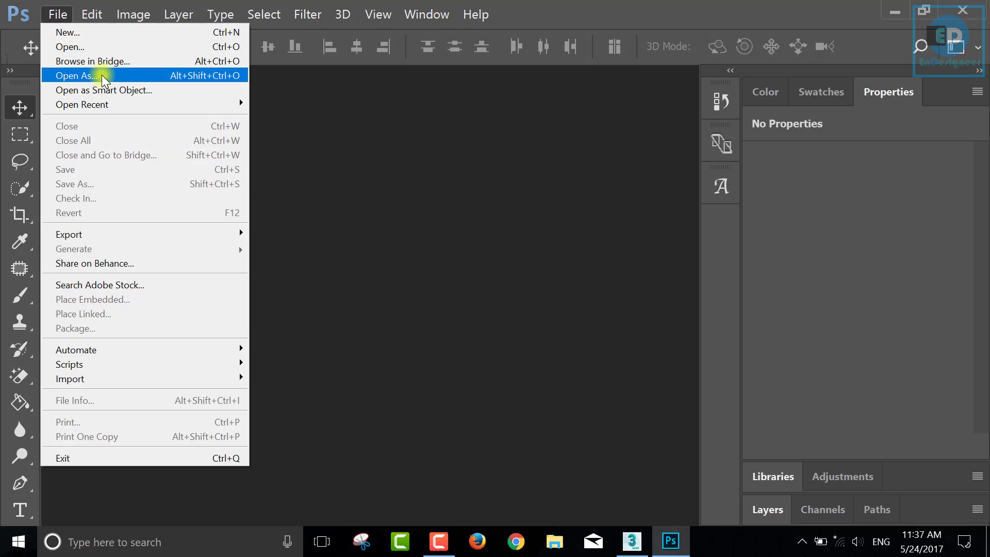
click(97, 75)
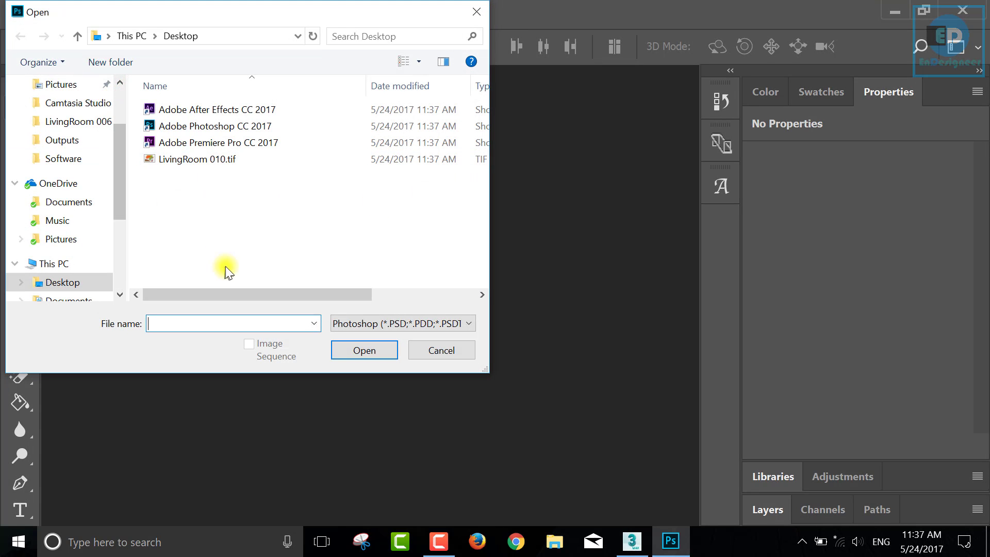
click(244, 159)
click(395, 324)
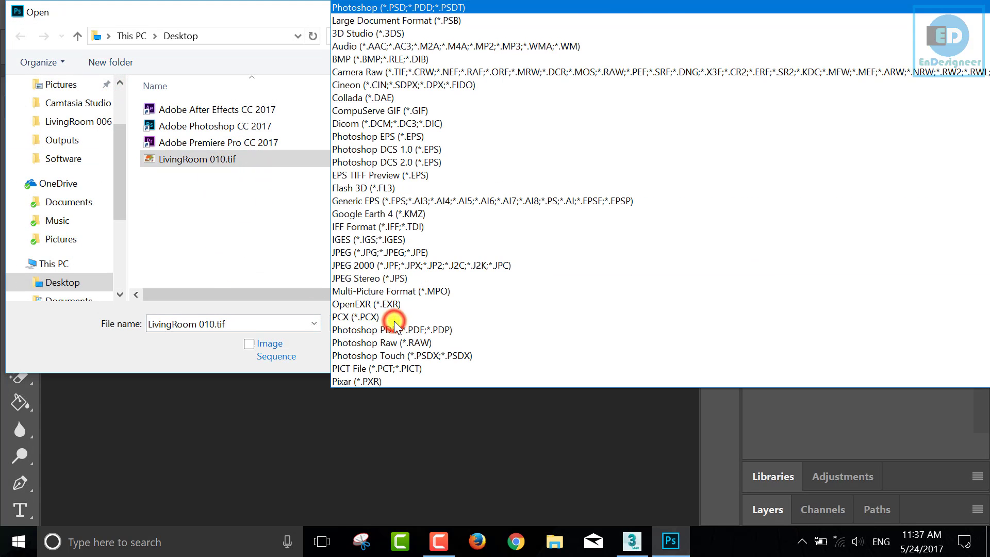
click(443, 76)
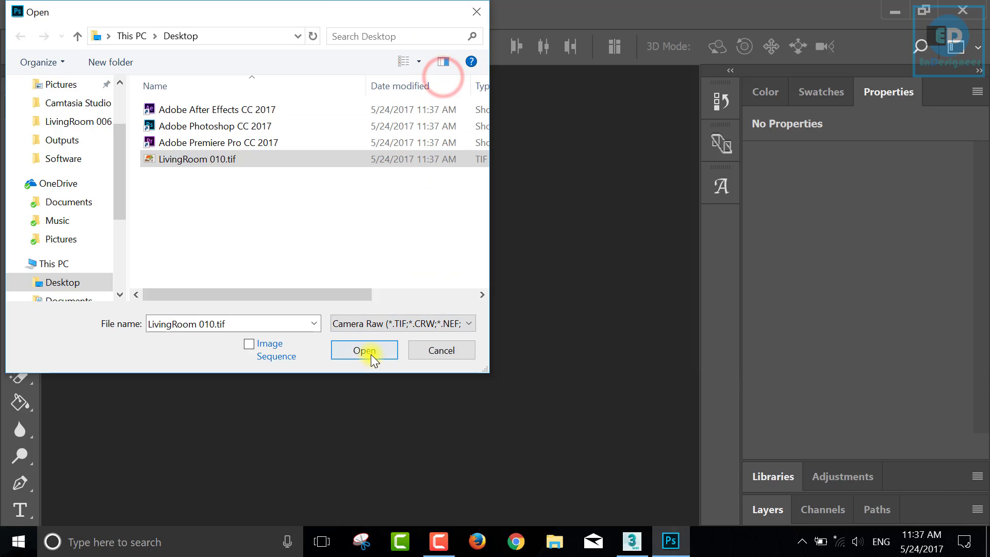
click(370, 352)
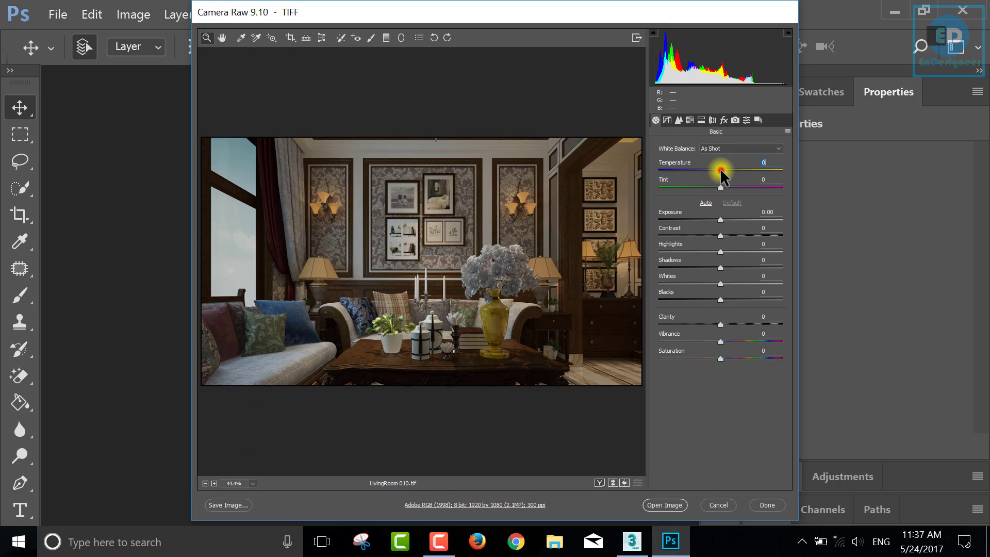
Step: In Camera Raw set Temperature +3, Tint -5, Exposure +1.55 and Shadows +35
drag(721, 170, 717, 185)
click(723, 190)
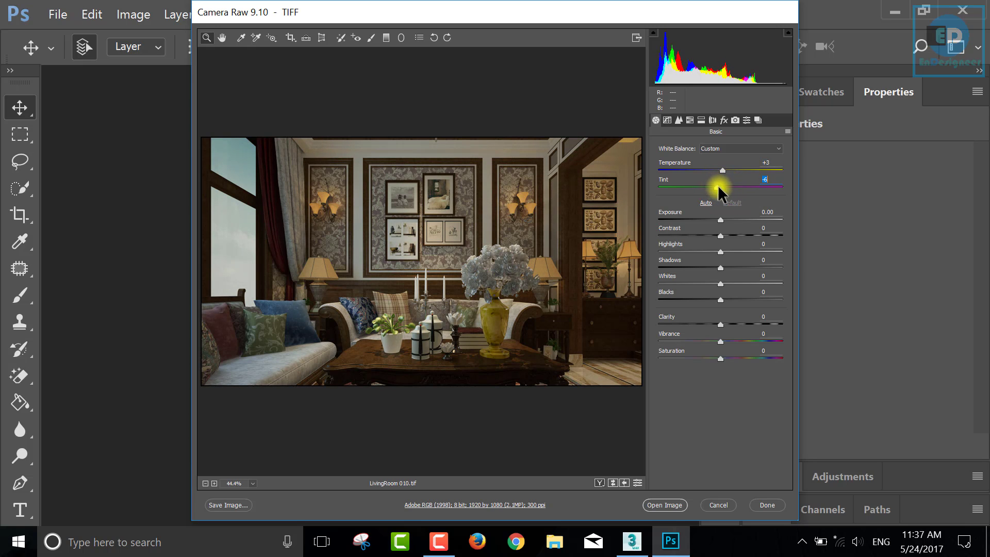
mouse_move(721, 225)
mouse_down()
mouse_move(744, 221)
mouse_move(722, 224)
mouse_move(759, 236)
mouse_move(746, 252)
mouse_move(684, 252)
mouse_move(750, 267)
mouse_up()
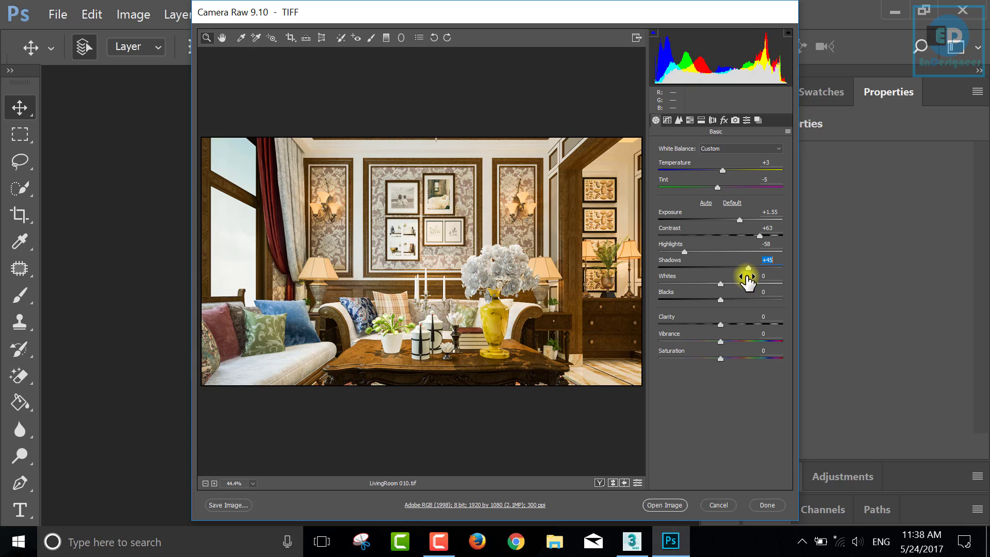
mouse_move(746, 269)
mouse_down()
mouse_move(730, 281)
mouse_move(771, 283)
mouse_move(662, 284)
mouse_up()
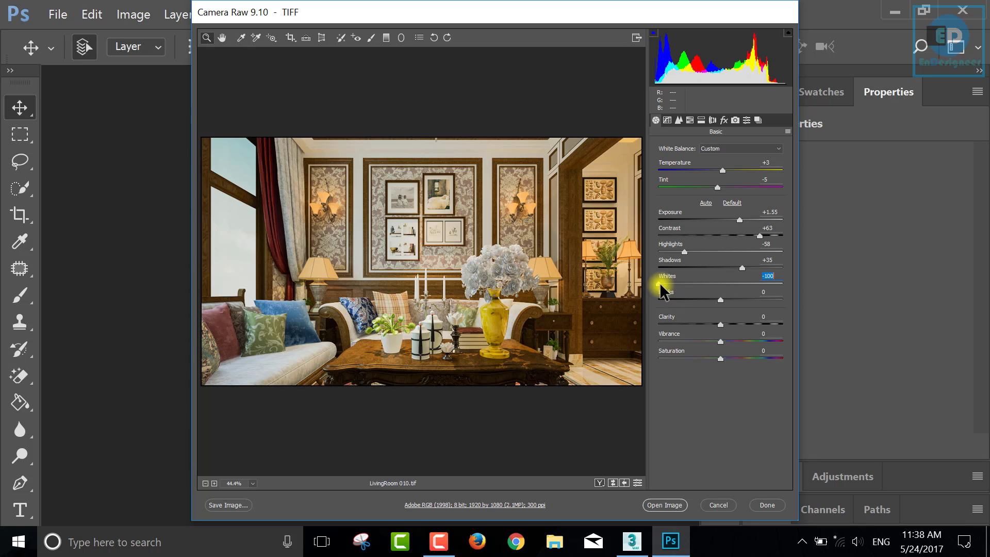
Step: Lift Blacks to +52 and Saturation to +13, then open the image in Photoshop
click(719, 301)
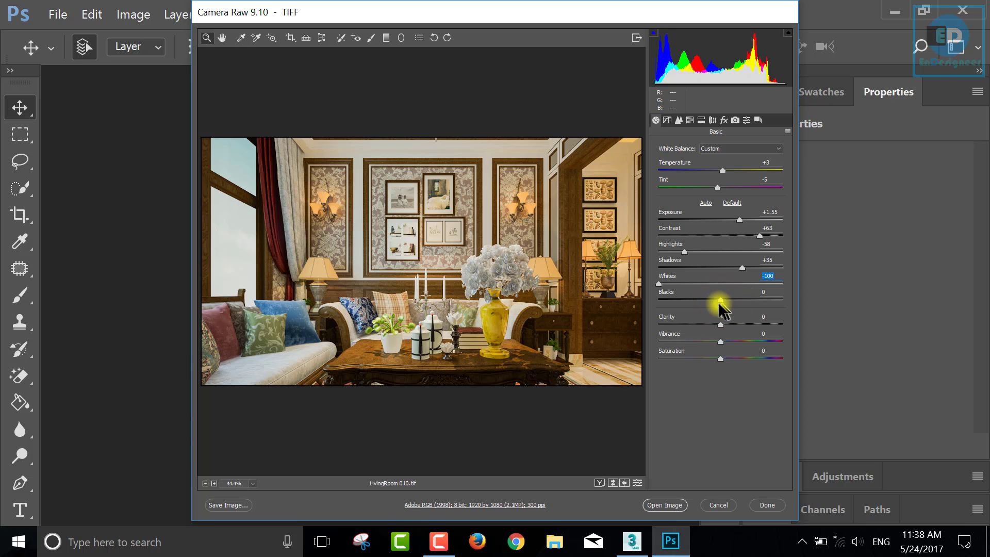
mouse_move(720, 301)
mouse_down()
mouse_move(663, 303)
mouse_move(753, 300)
mouse_move(742, 324)
mouse_move(755, 325)
mouse_move(721, 326)
mouse_move(762, 326)
mouse_move(754, 326)
mouse_move(763, 341)
mouse_move(706, 342)
mouse_up()
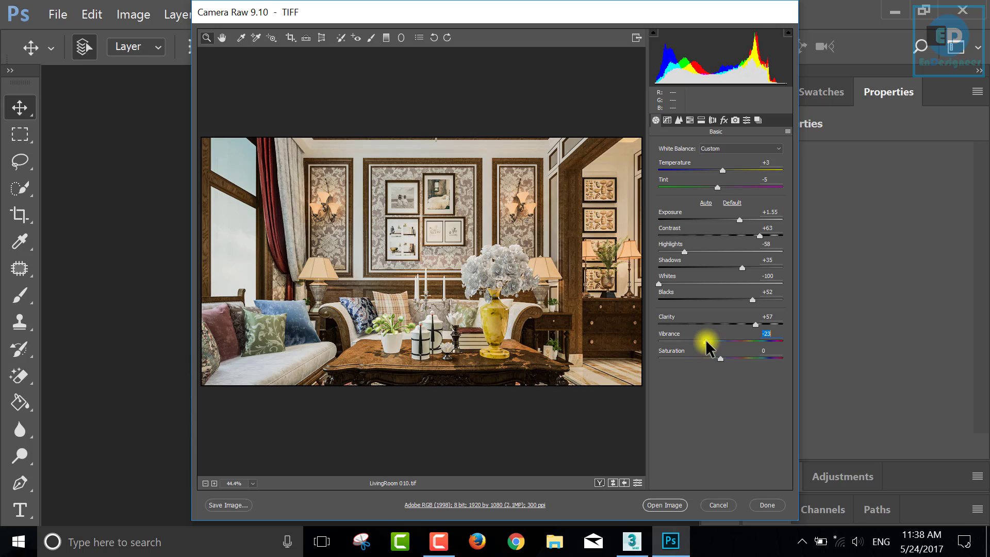
click(720, 358)
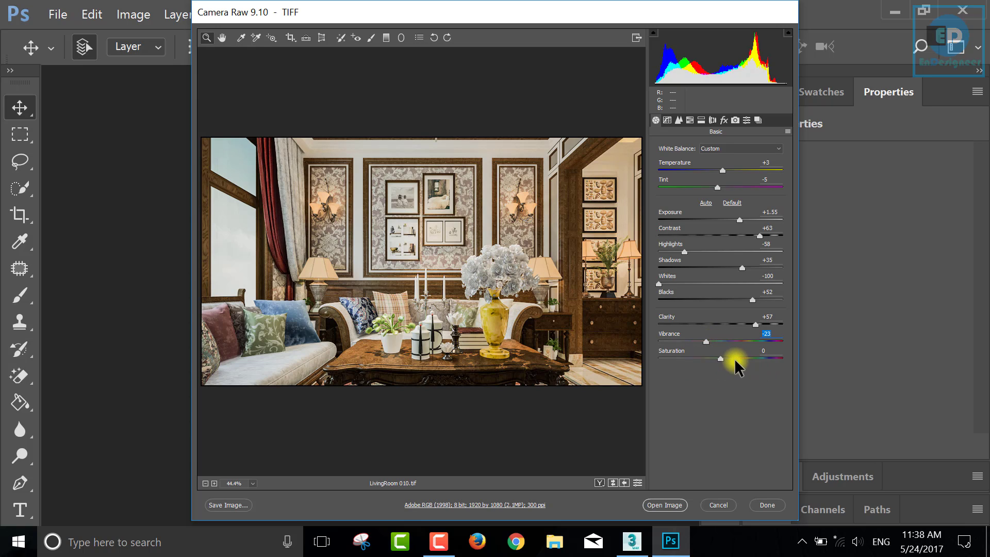
mouse_move(720, 358)
mouse_down()
mouse_move(757, 360)
mouse_move(710, 359)
mouse_move(730, 361)
mouse_up()
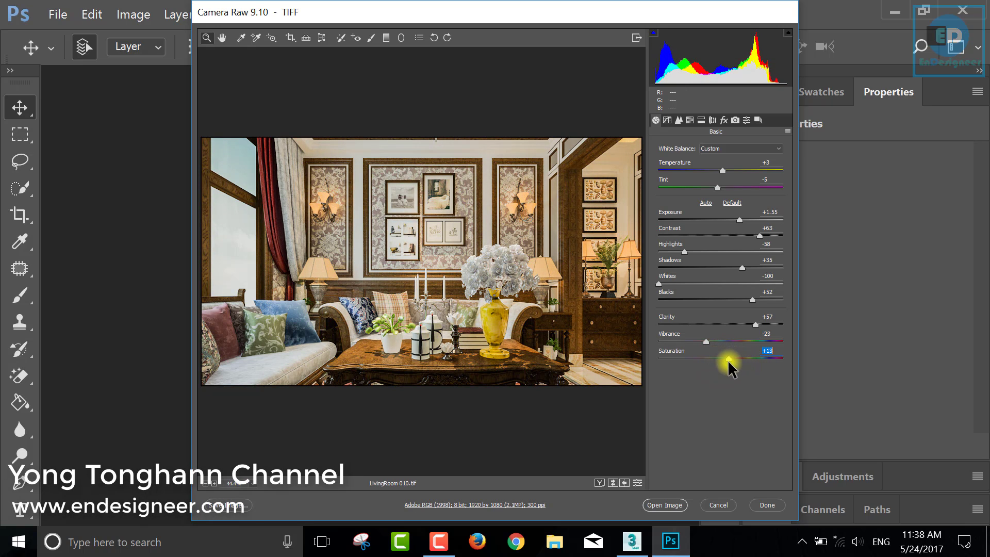
click(662, 504)
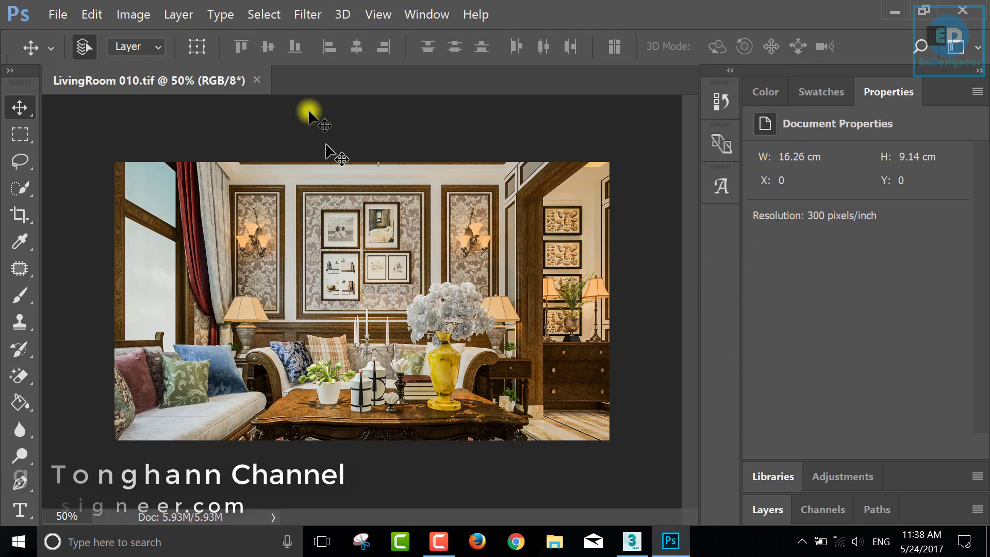
Step: Save the render as LivingRoom 010.png on the Desktop, accepting Smallest / Slow PNG compression
click(58, 14)
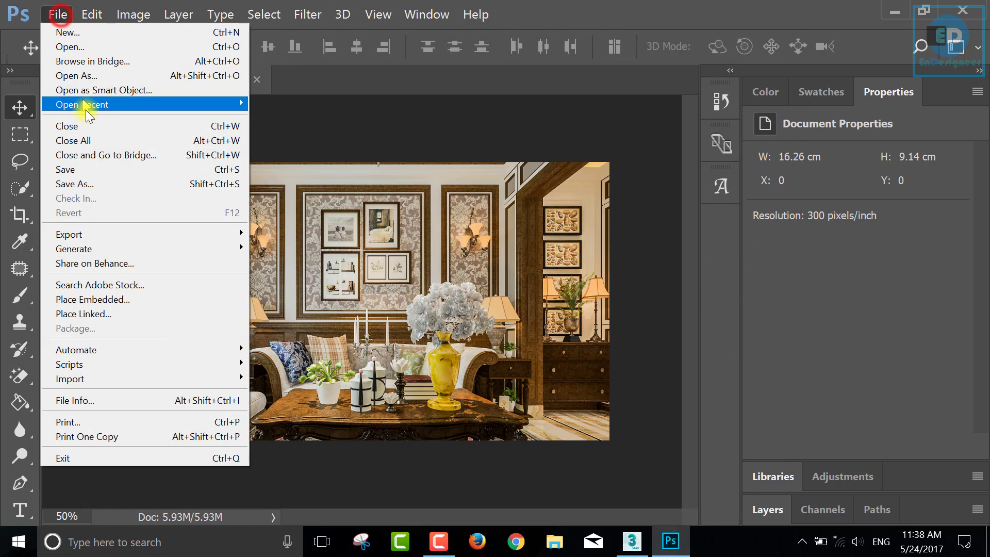
click(91, 184)
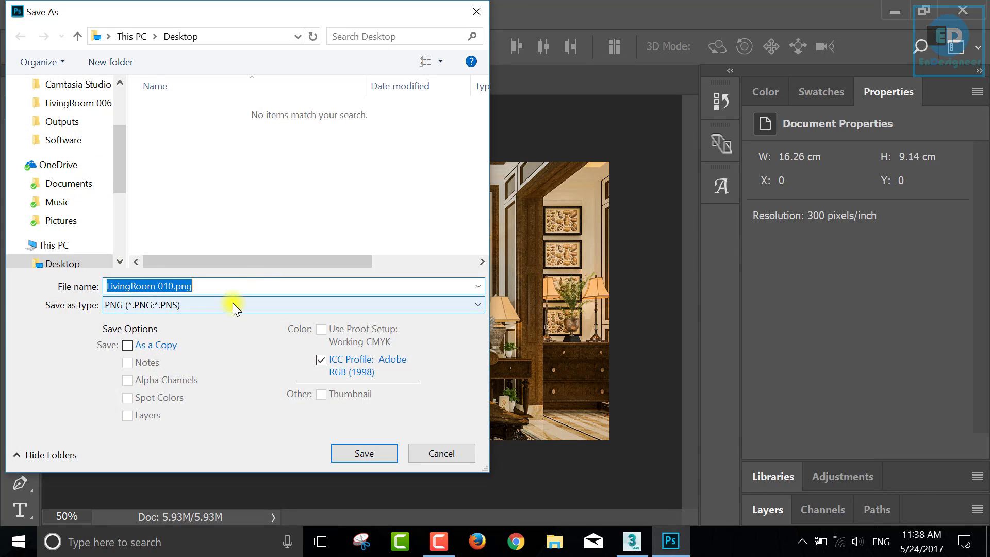
click(379, 451)
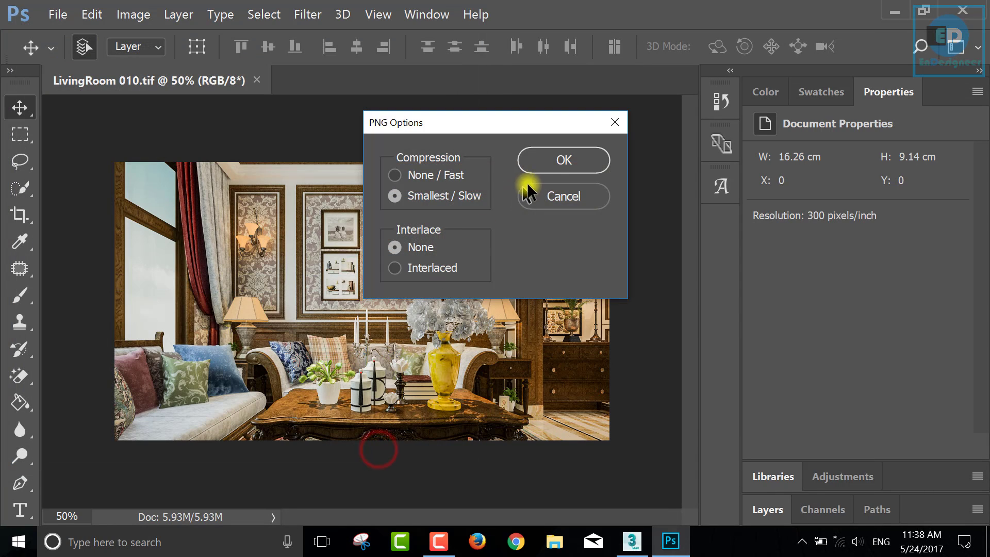
click(549, 163)
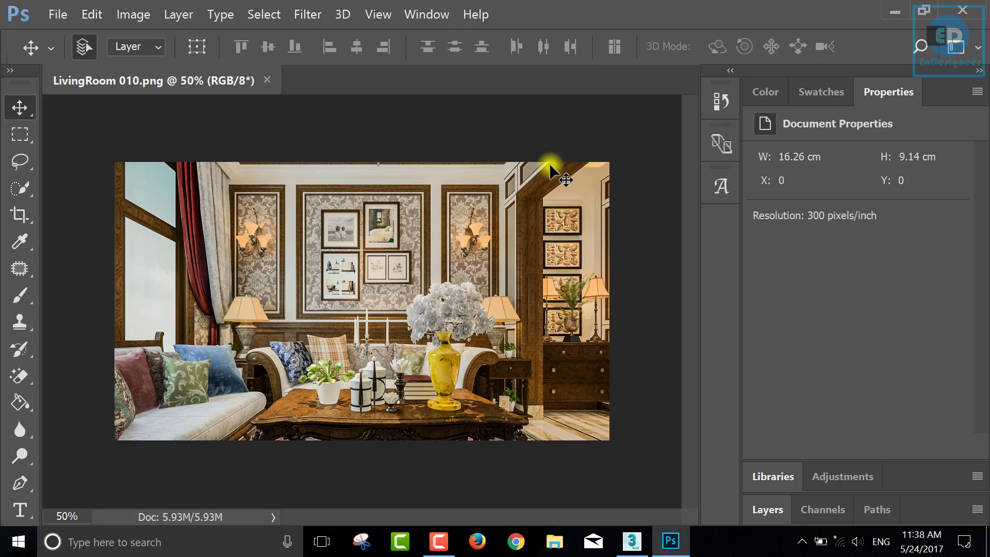
Step: Compare LivingRoom 010.png with the original TIF, then view the PNG full screen in Photos
click(895, 12)
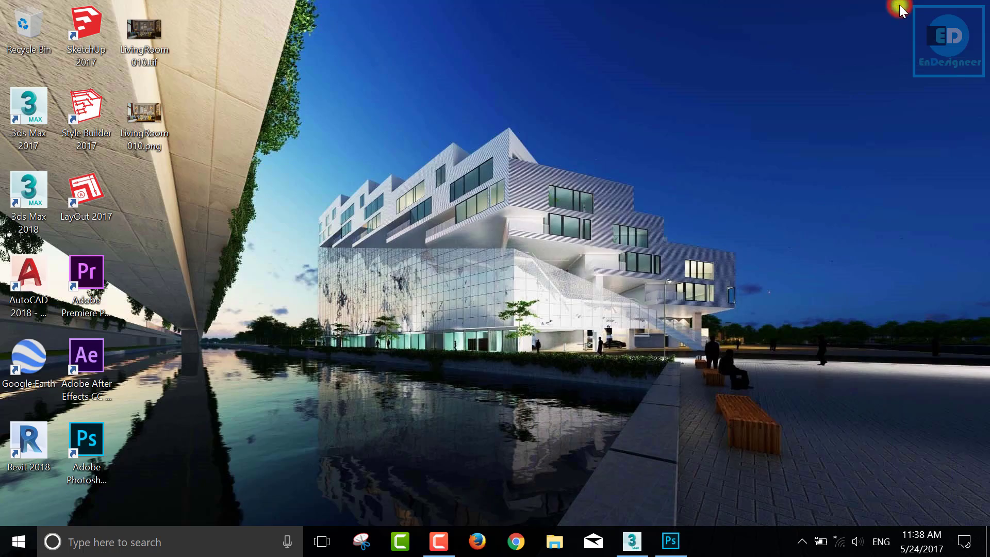
double_click(145, 117)
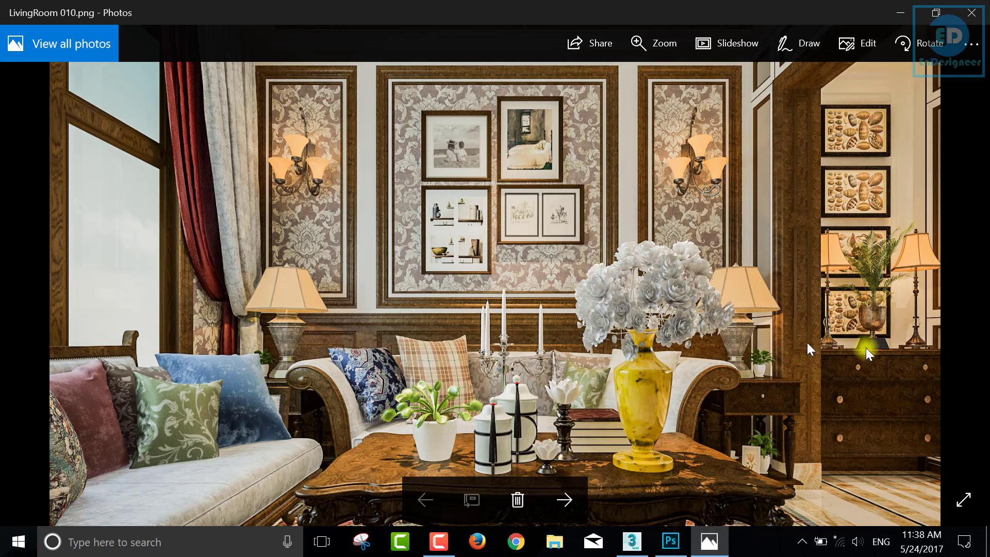
click(972, 13)
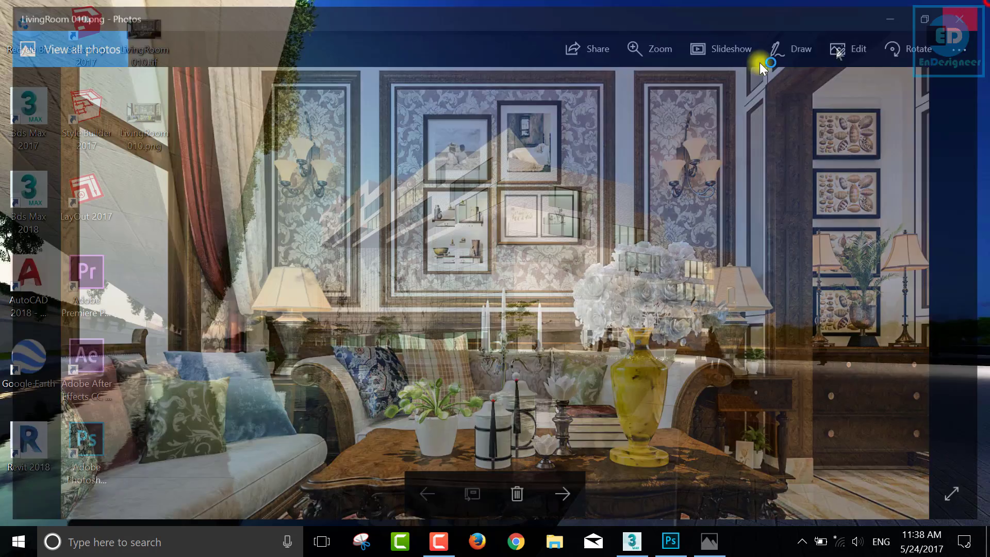
double_click(146, 36)
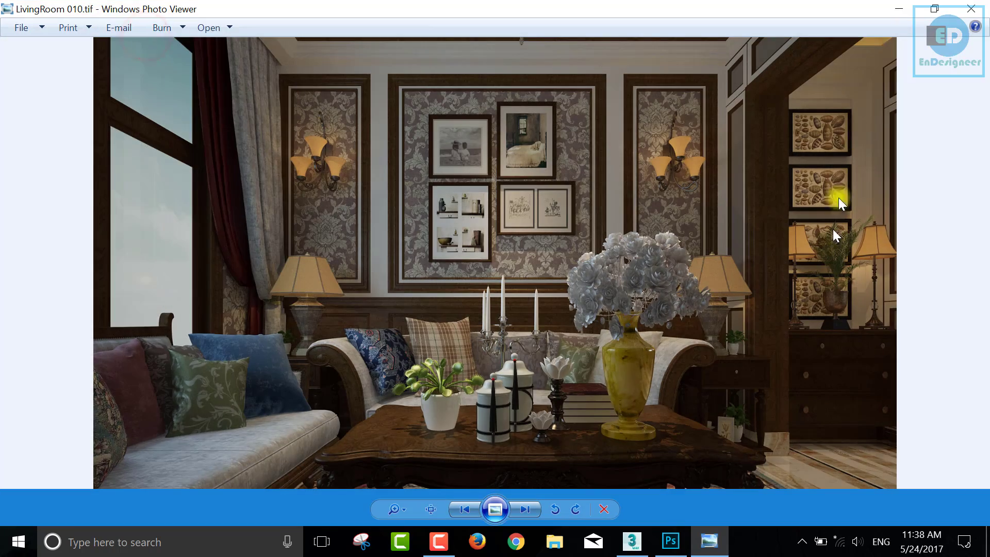
click(979, 12)
double_click(149, 104)
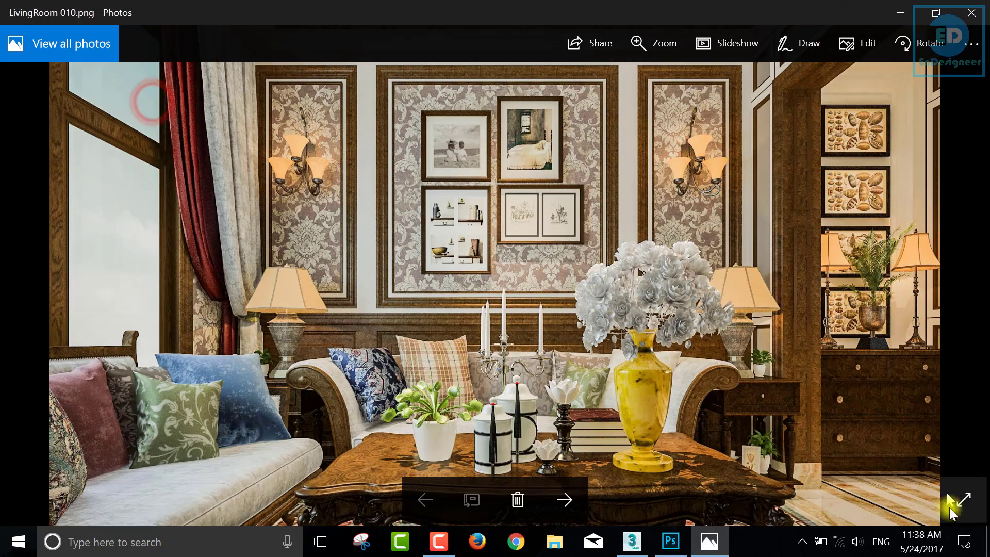
click(972, 506)
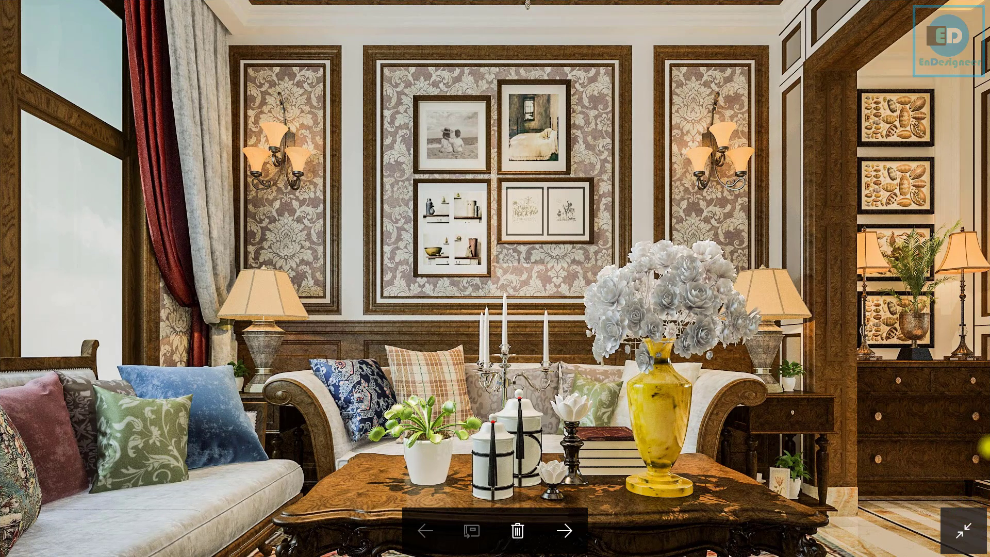